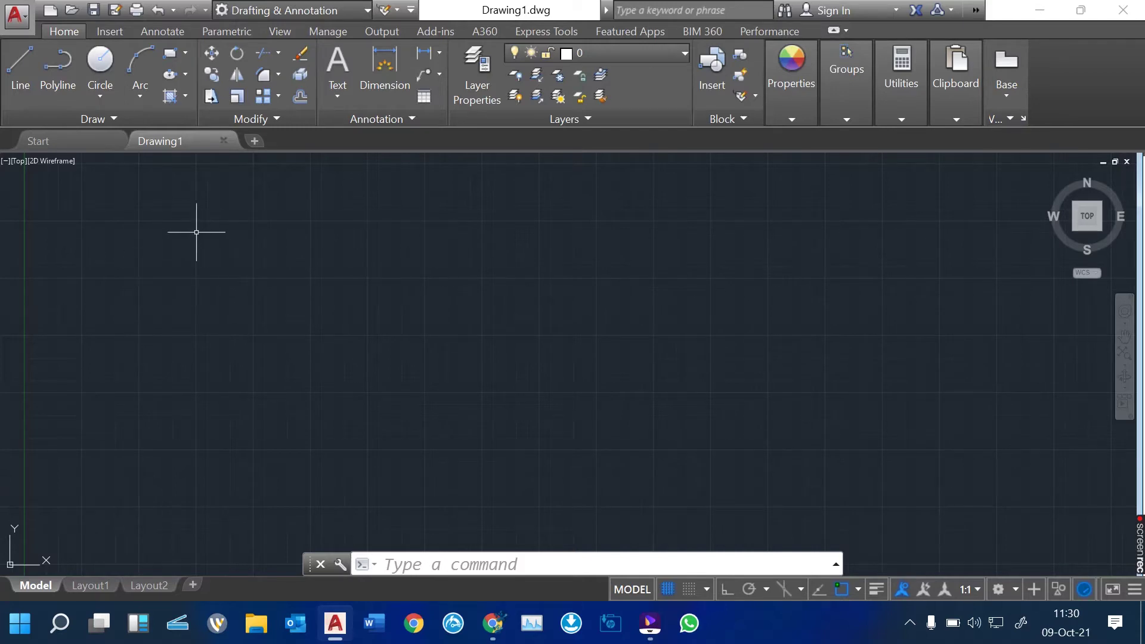
- Start a new blank drawing from the Start page and close the Drawing1 file
{"action": "left_click", "coordinate": [38, 140]}
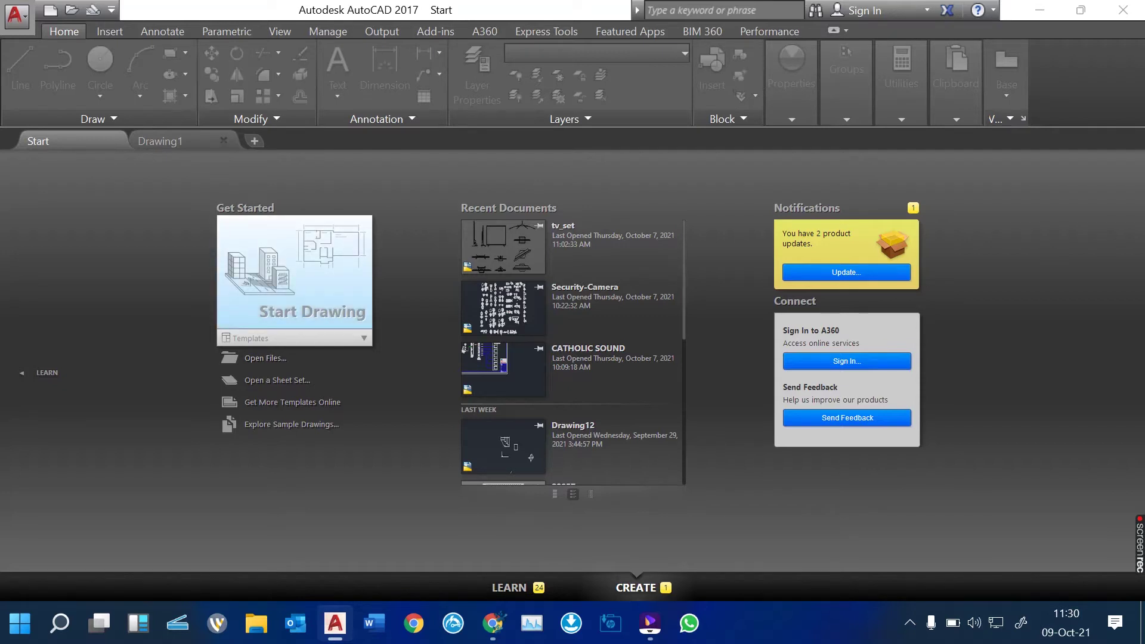
{"action": "left_click", "coordinate": [294, 277]}
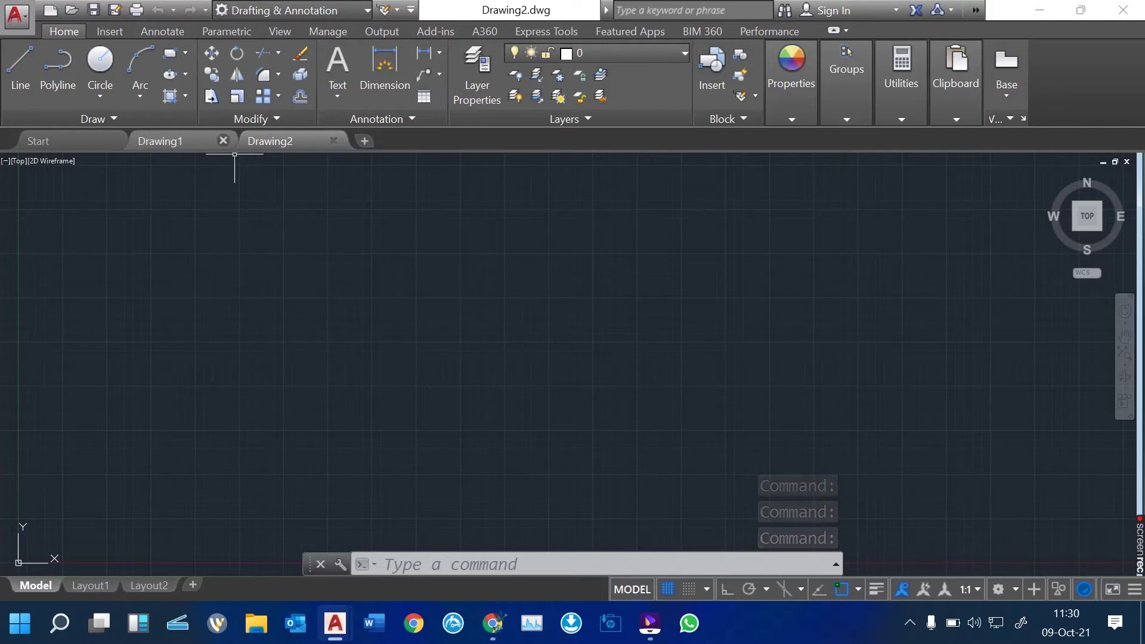
{"action": "left_click", "coordinate": [223, 140]}
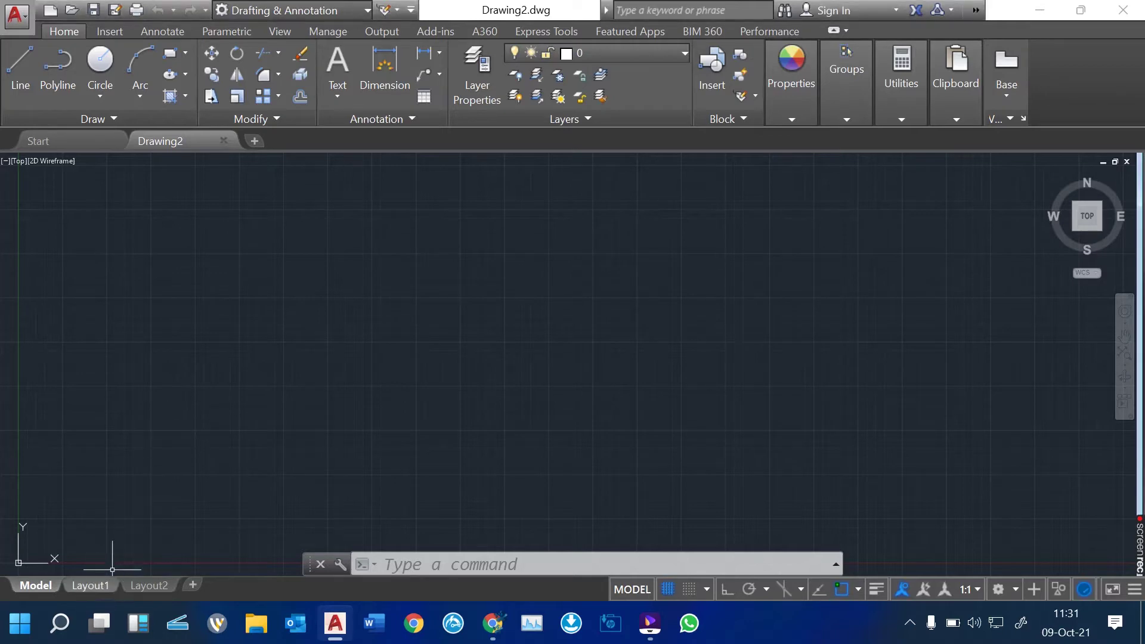
{"action": "mouse_move", "coordinate": [35, 585]}
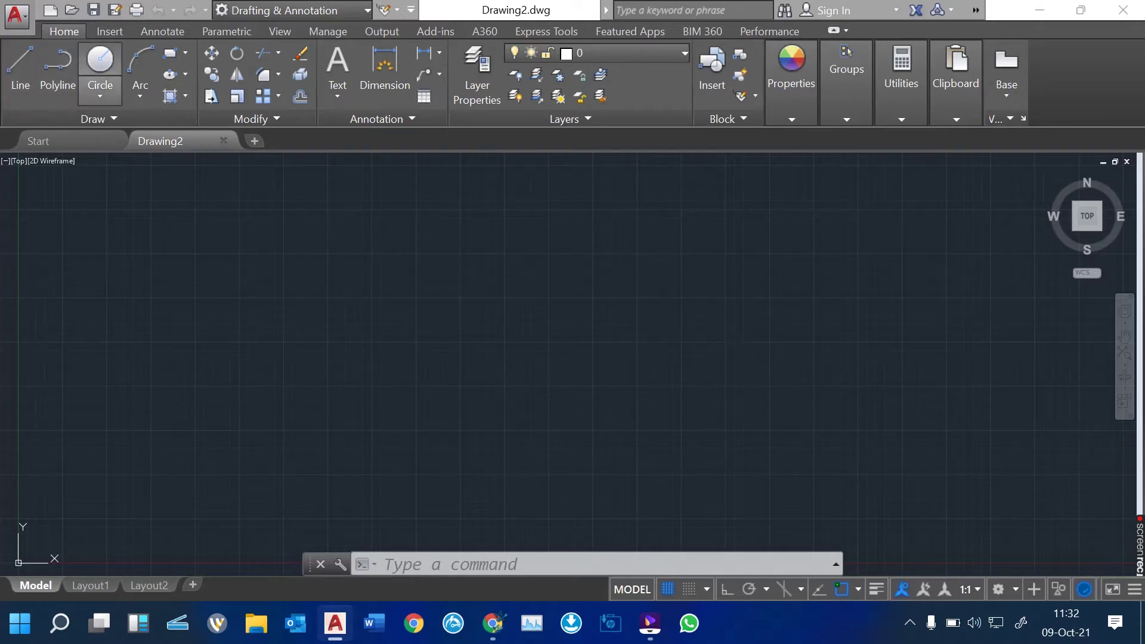
{"action": "left_click", "coordinate": [99, 96]}
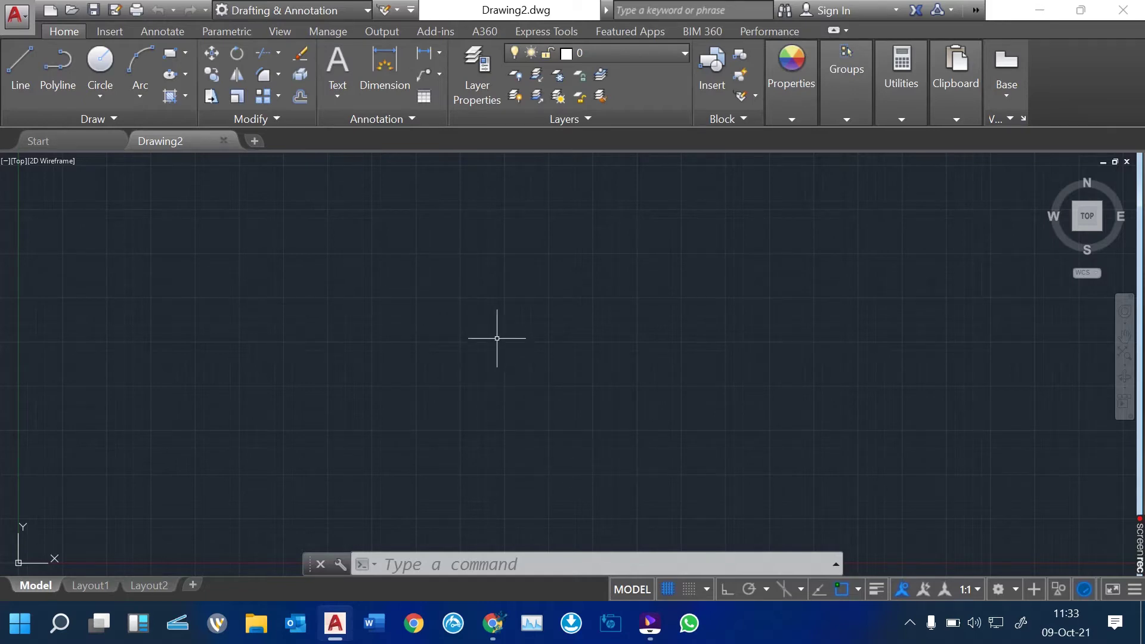
{"action": "key", "text": "l"}
{"action": "key", "text": "Return"}
- Draw a closed rectangular outline with the Line command, 25 units wide and 15 units high, starting at its upper-left corner
{"action": "type", "text": "li"}
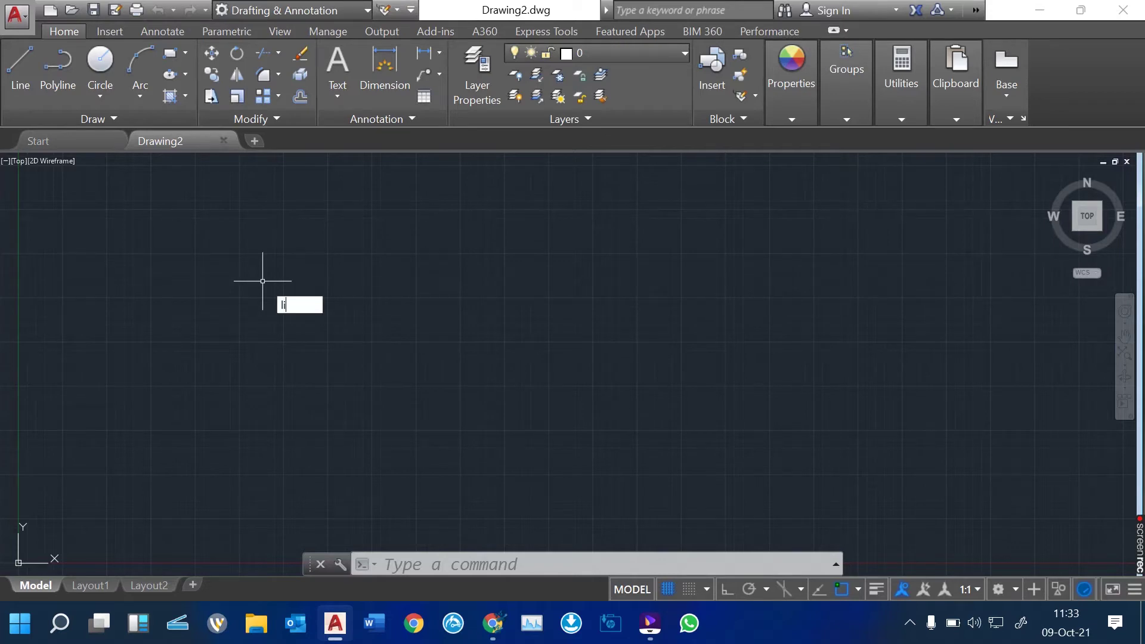
{"action": "type", "text": "ne"}
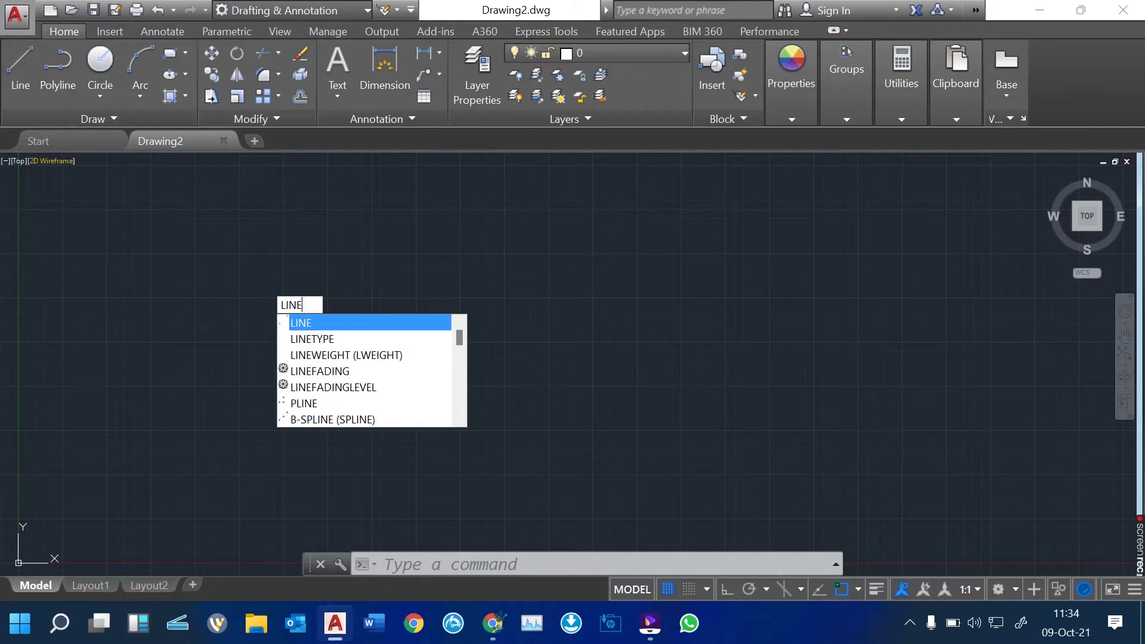
{"action": "key", "text": "Return"}
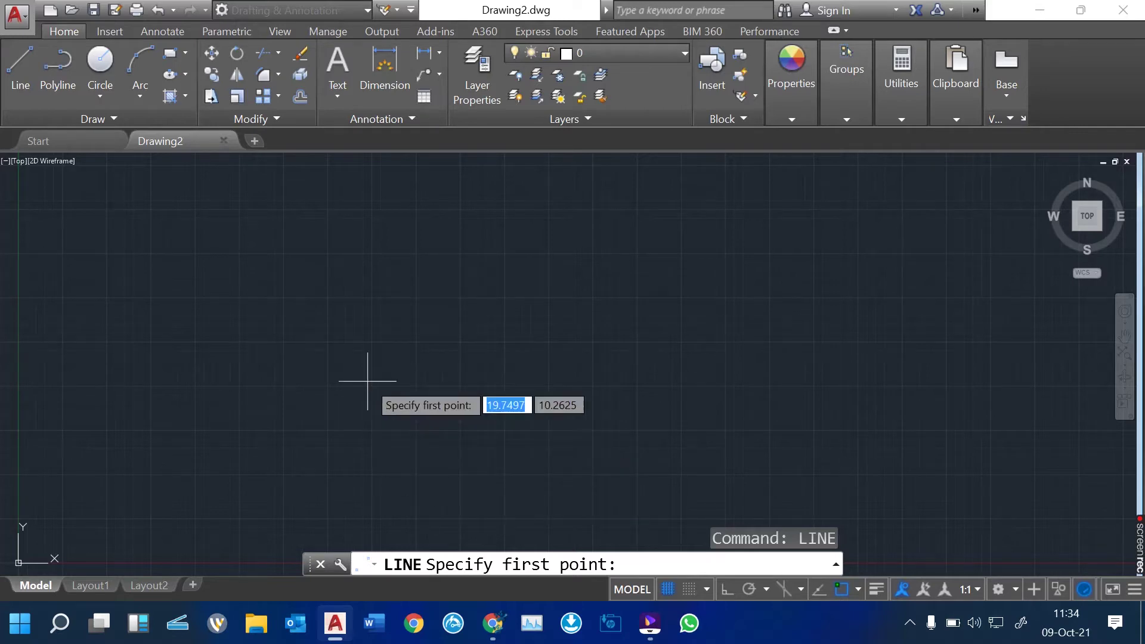
{"action": "left_click", "coordinate": [147, 244]}
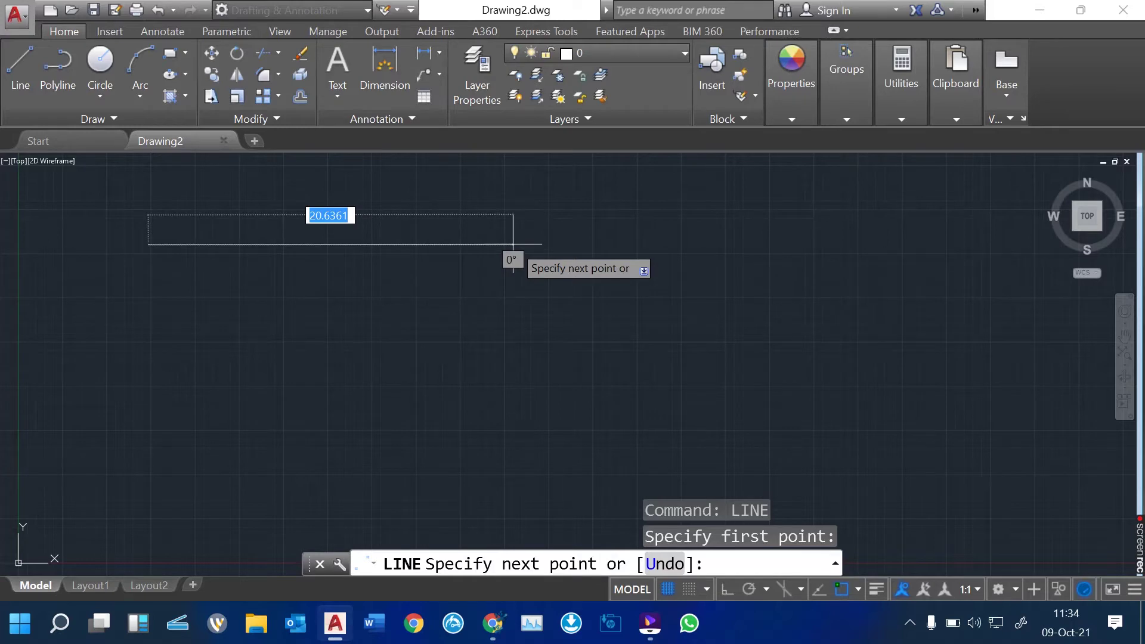
{"action": "type", "text": "25"}
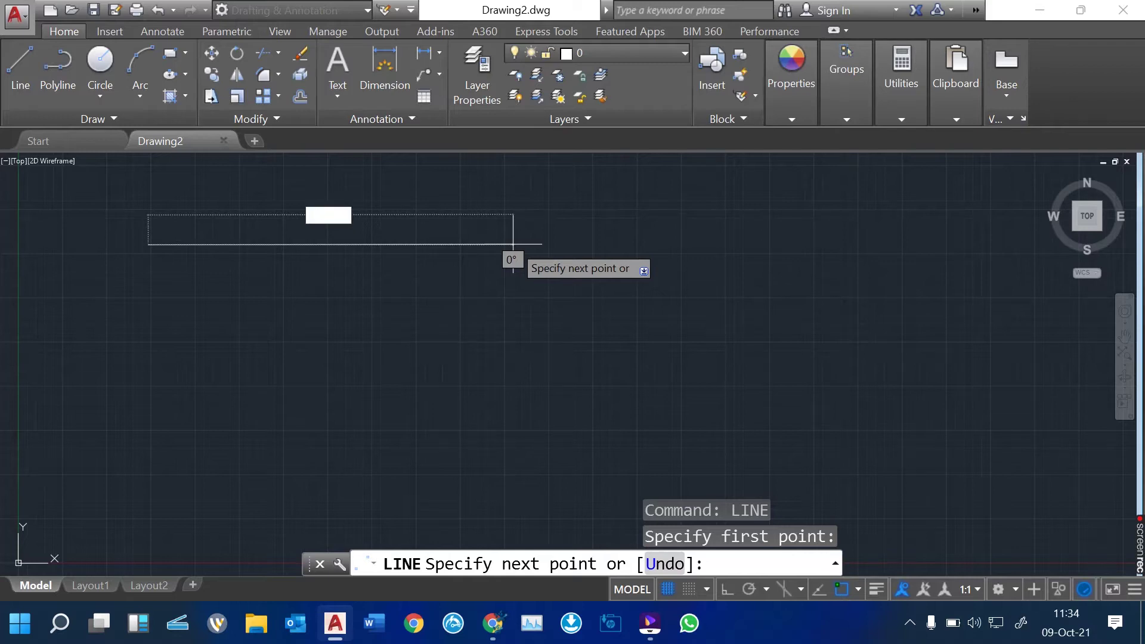
{"action": "key", "text": "Return"}
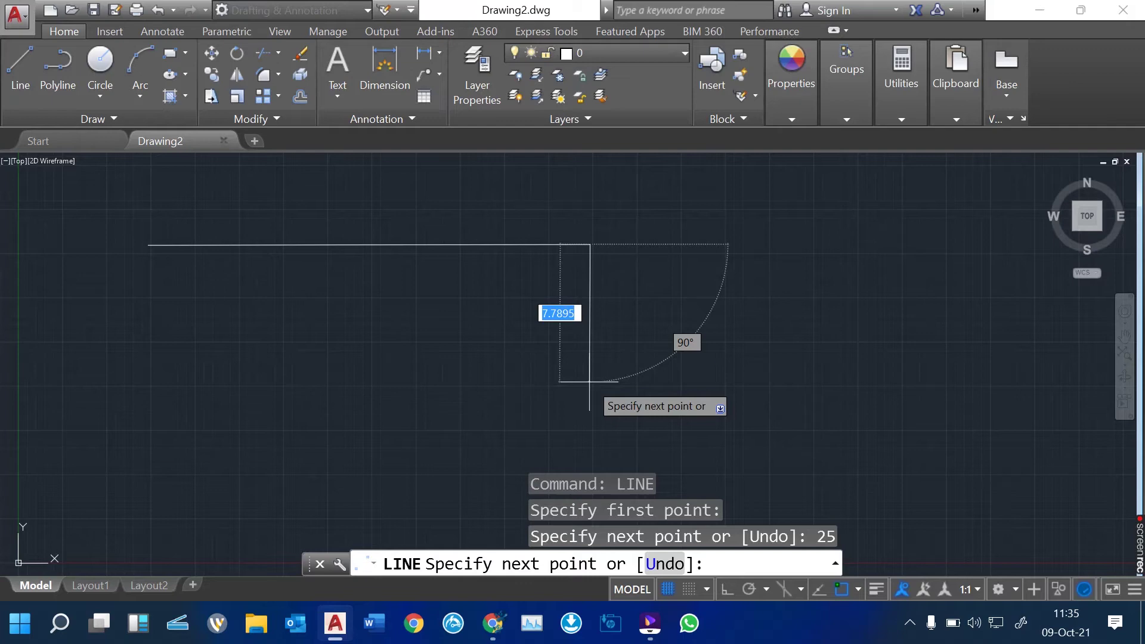
{"action": "type", "text": "15"}
{"action": "key", "text": "Return"}
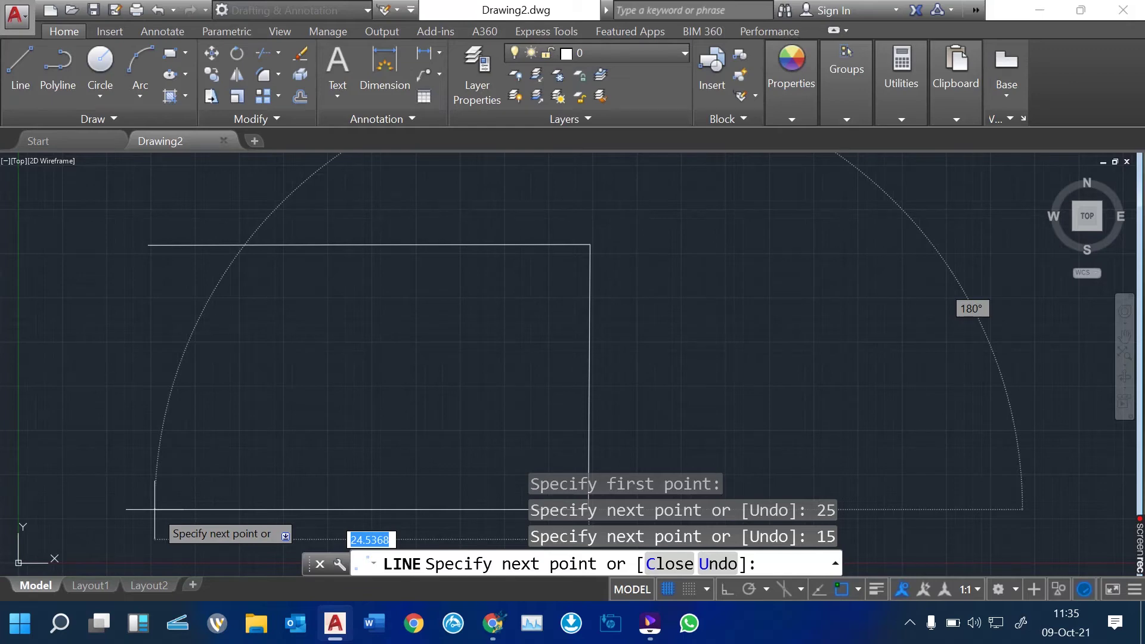
{"action": "type", "text": "25"}
{"action": "key", "text": "Return"}
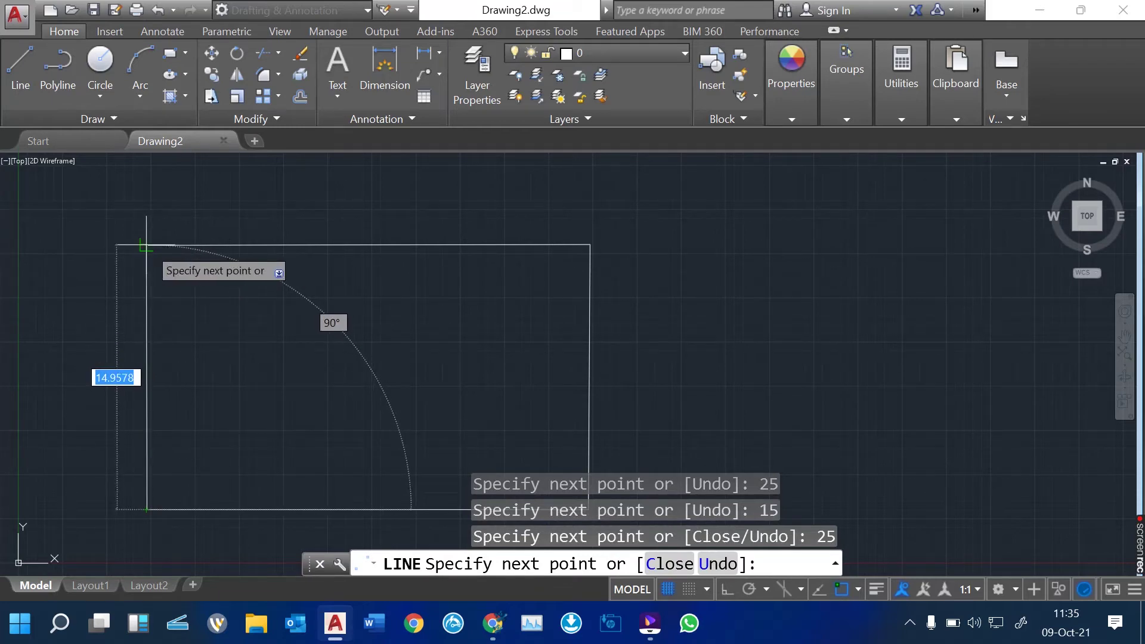
{"action": "left_click", "coordinate": [146, 244]}
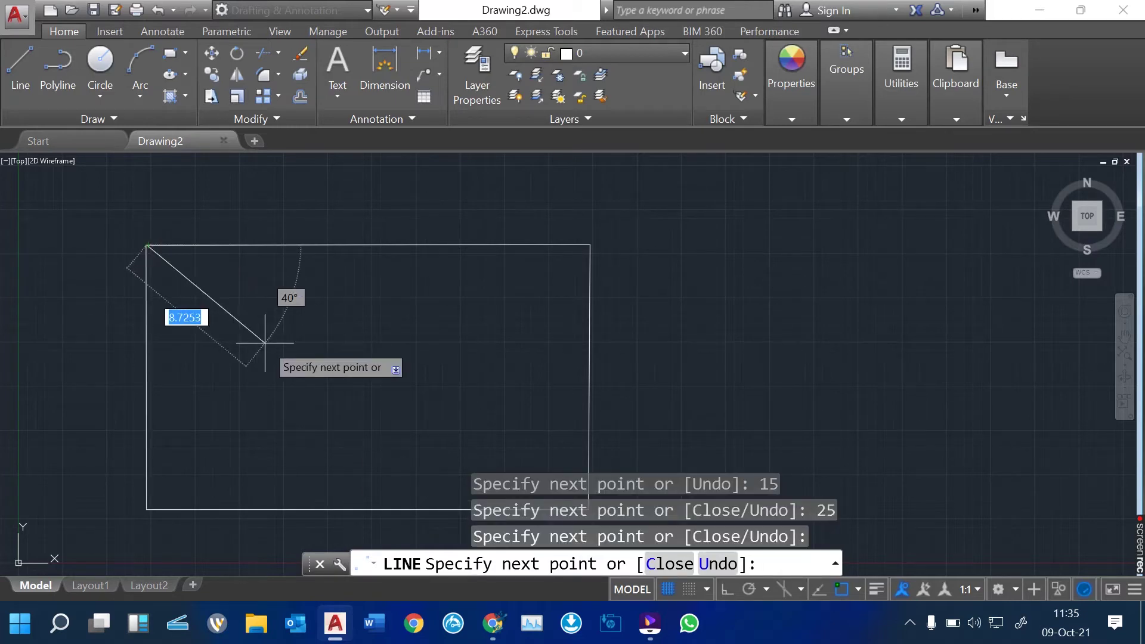
{"action": "key", "text": "Return"}
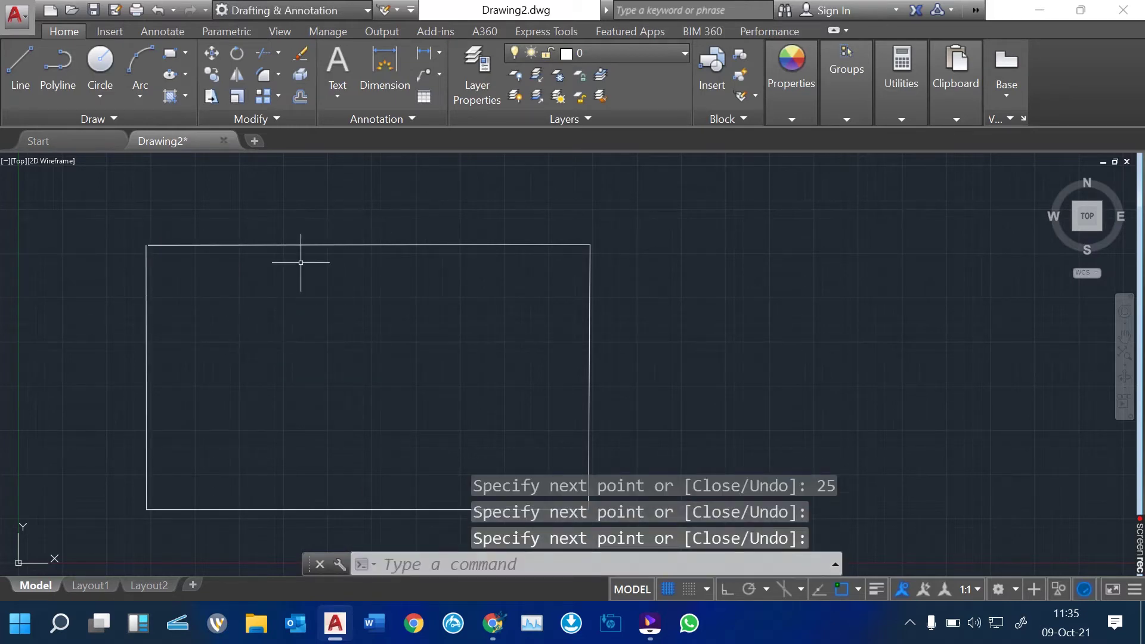
- Draw a center-radius circle with a radius of 7 to the right of the rectangular outline
{"action": "scroll", "coordinate": [234, 292], "scroll_direction": "down", "scroll_amount": 5}
{"action": "scroll", "coordinate": [262, 322], "scroll_direction": "up", "scroll_amount": 3}
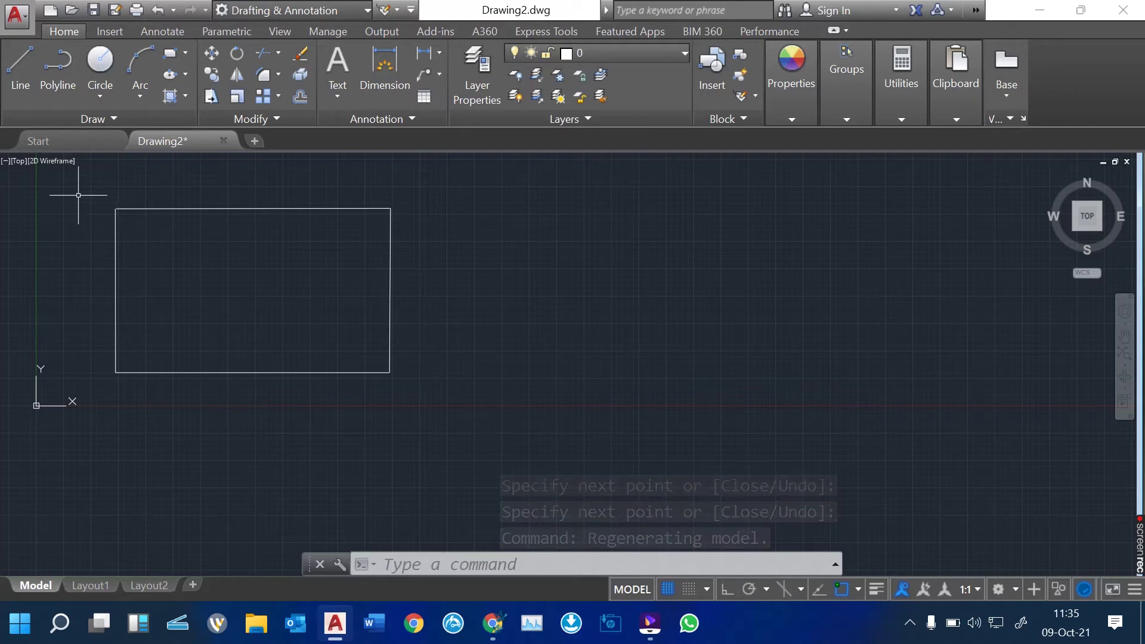
{"action": "left_click", "coordinate": [100, 96]}
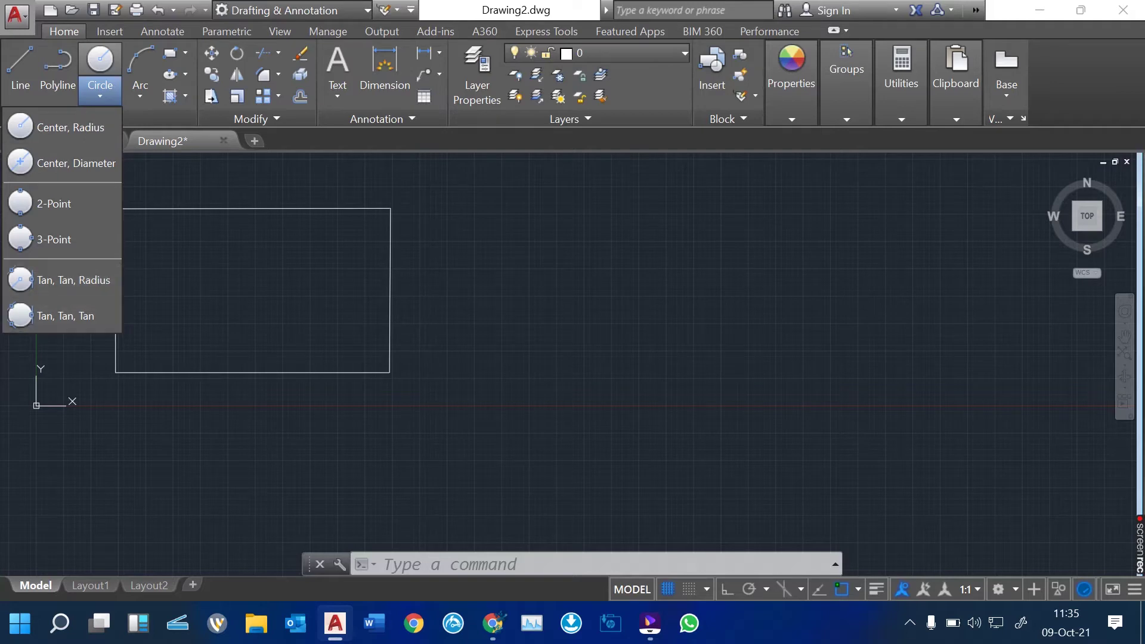
{"action": "left_click", "coordinate": [65, 127]}
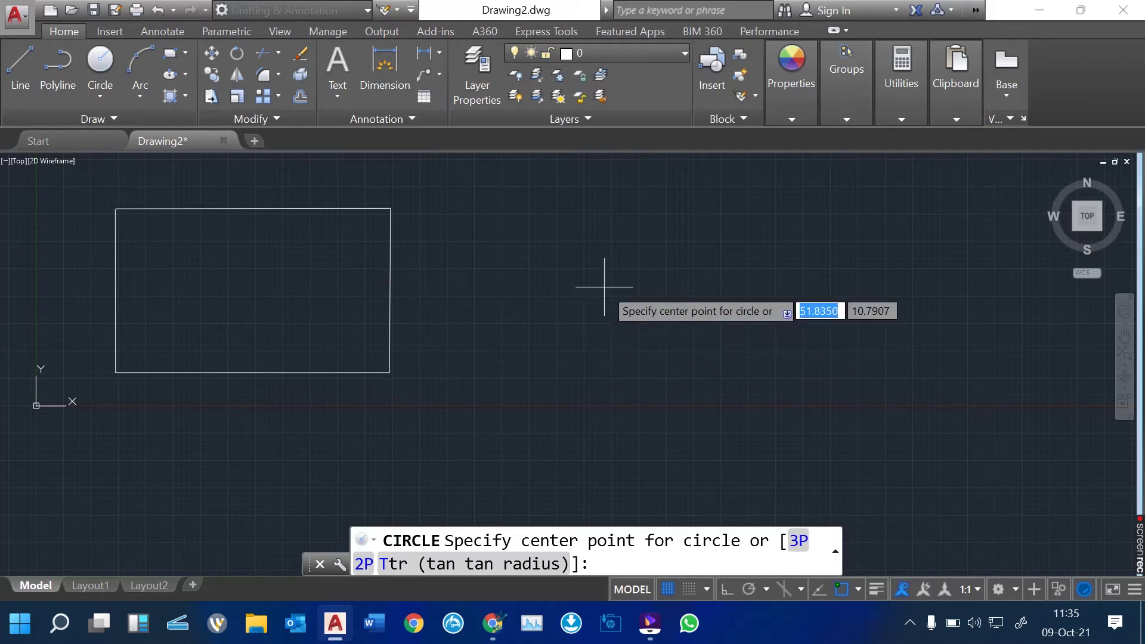
{"action": "left_click", "coordinate": [586, 290]}
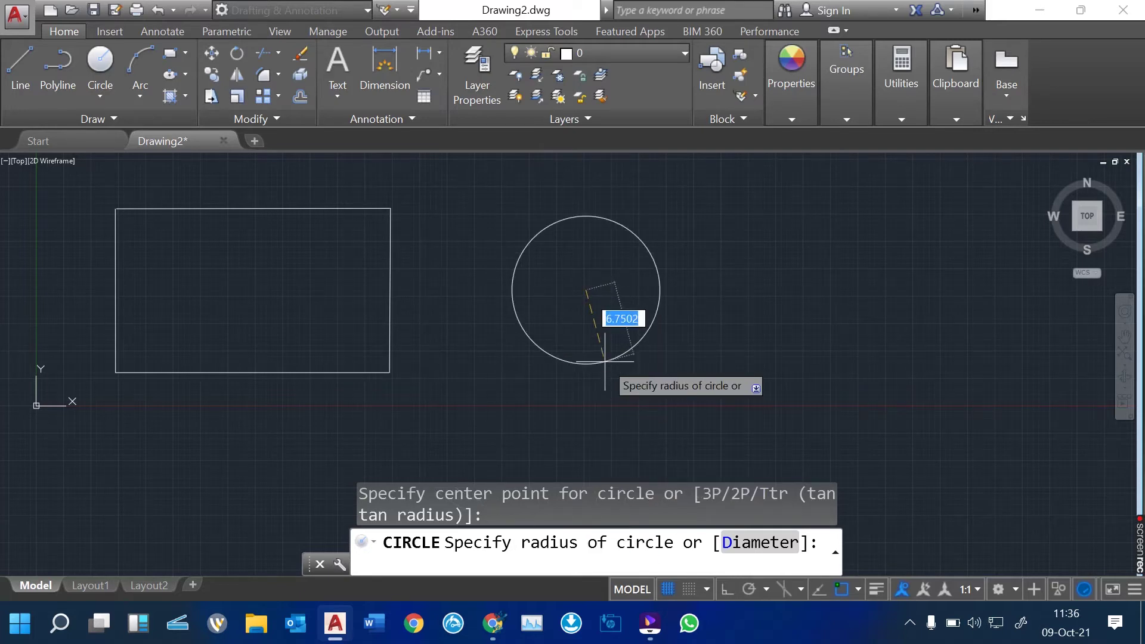
{"action": "type", "text": "7"}
{"action": "key", "text": "Return"}
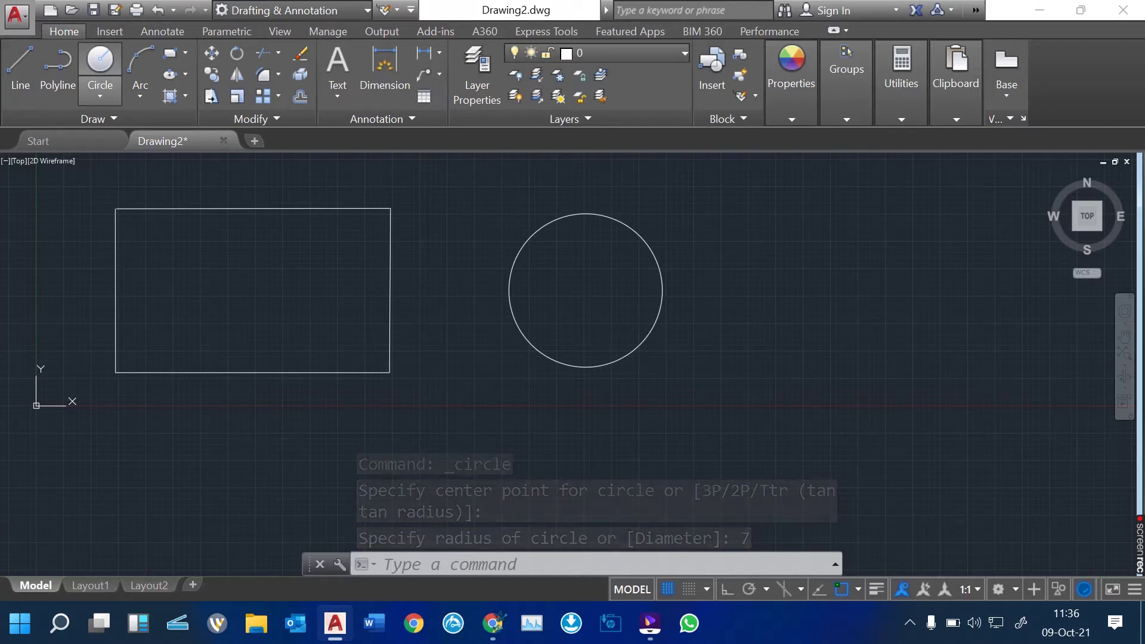
- Draw a 2-Point circle with a diameter of 15, to the right of the first circle and running vertically upward from its lowest point
{"action": "left_click", "coordinate": [100, 96]}
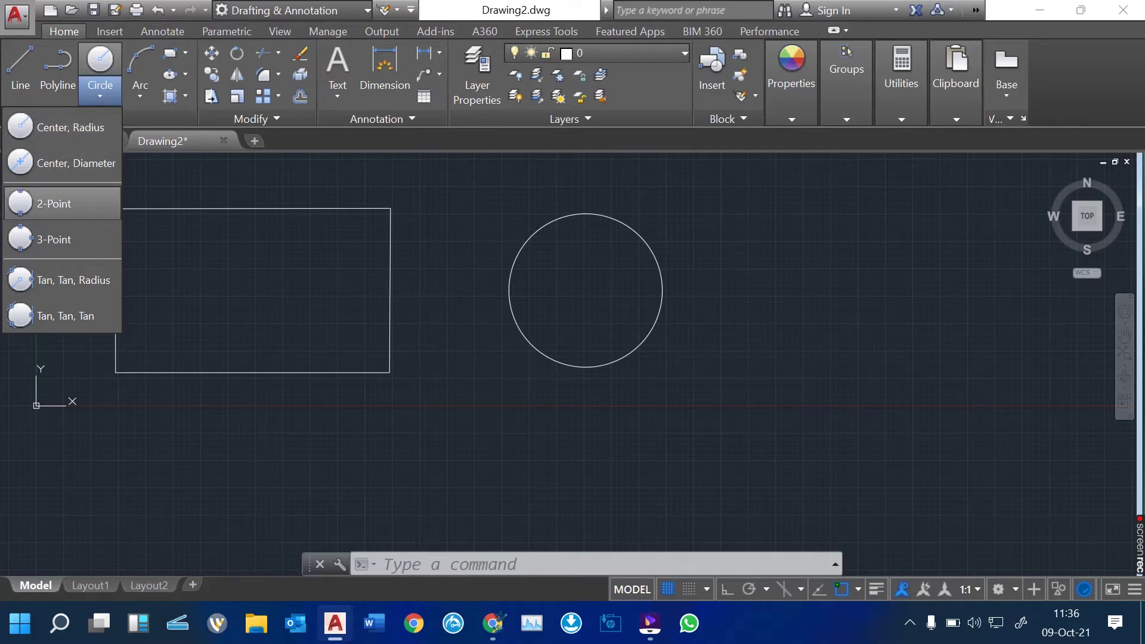
{"action": "left_click", "coordinate": [54, 203]}
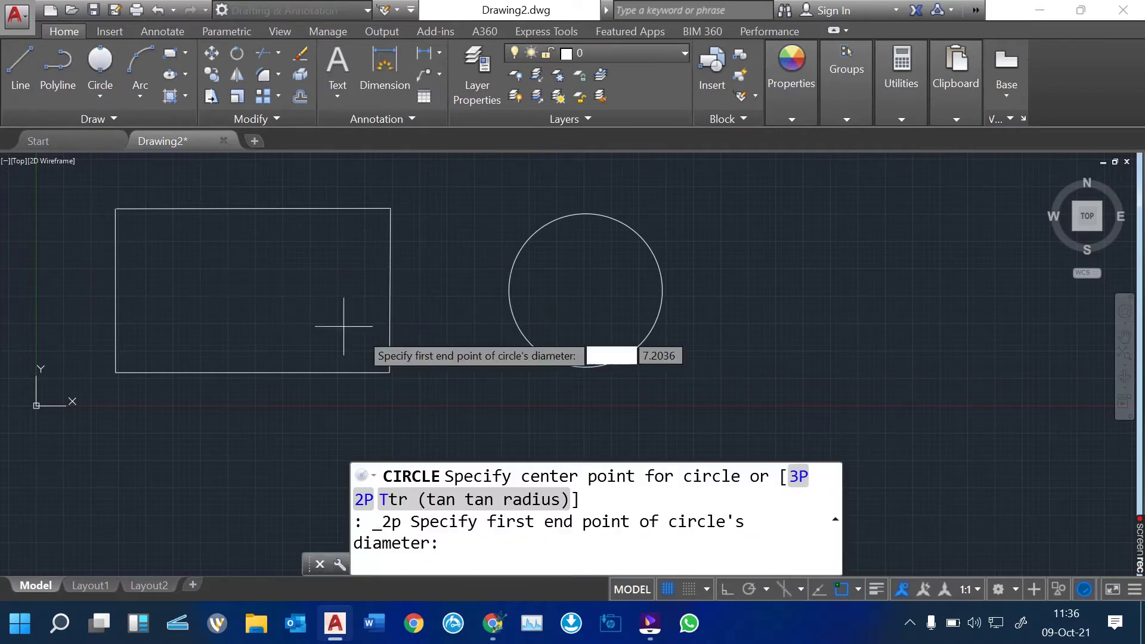
{"action": "left_click", "coordinate": [832, 336]}
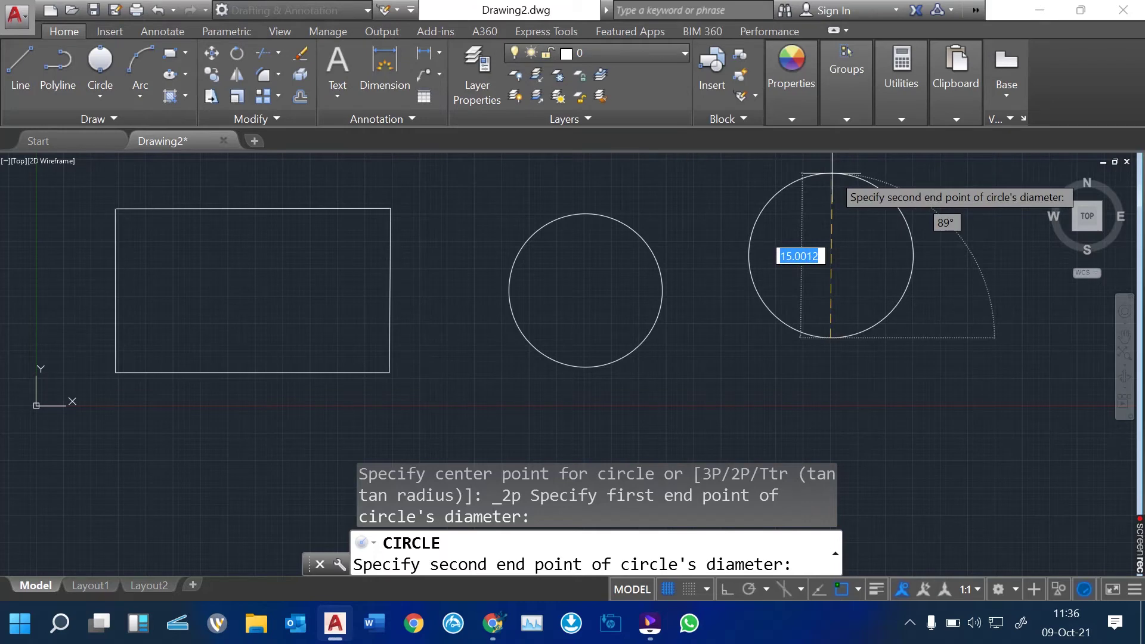
{"action": "type", "text": "15"}
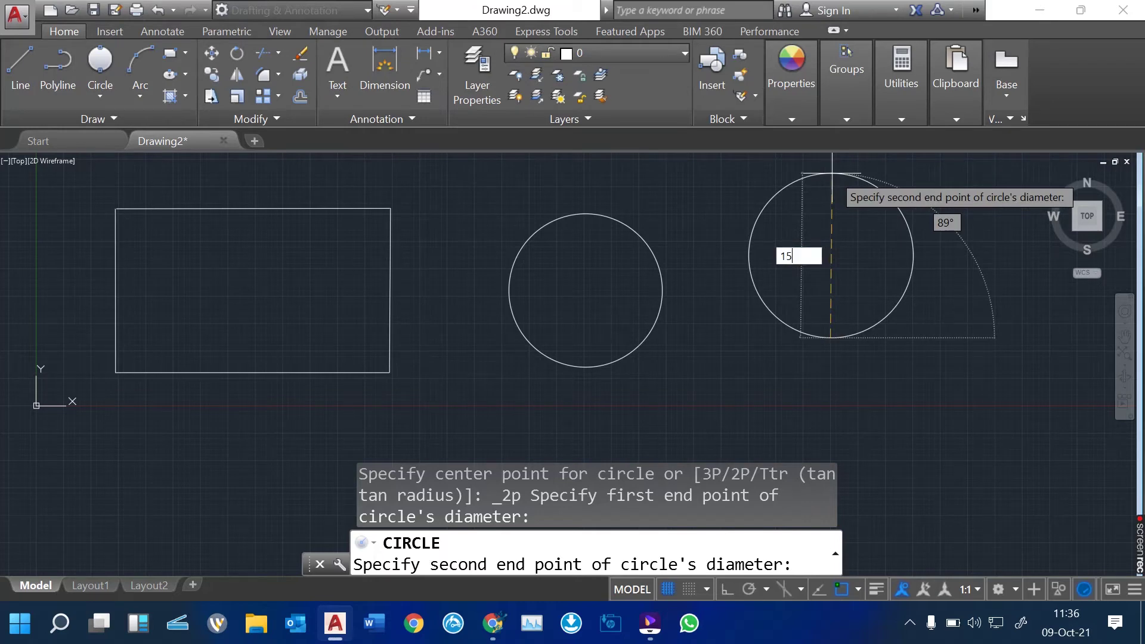
{"action": "key", "text": "Return"}
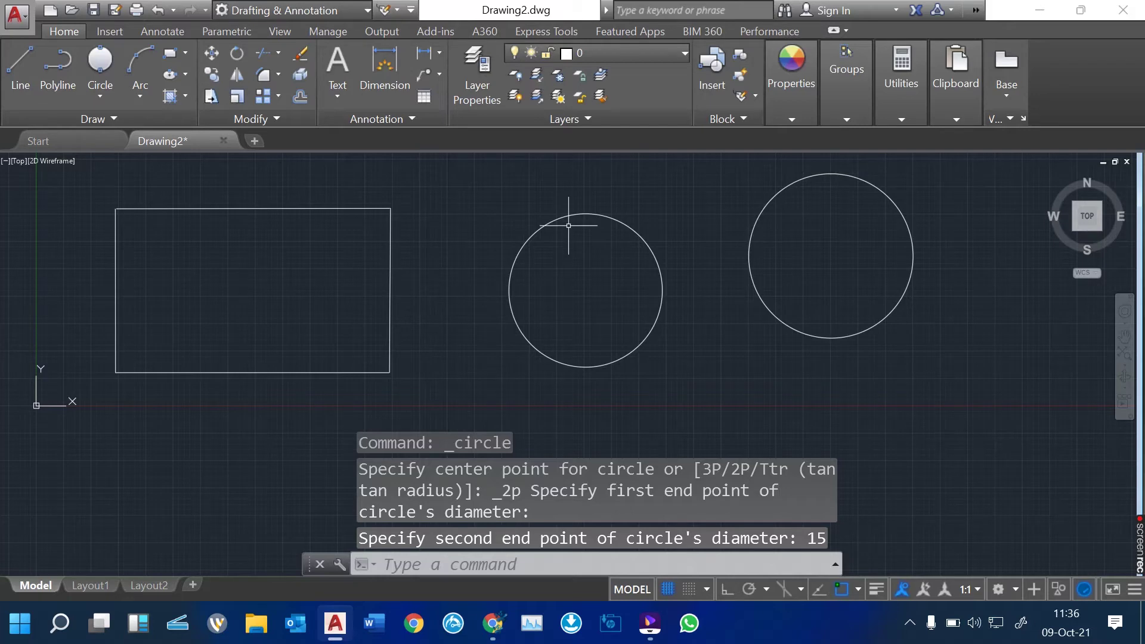
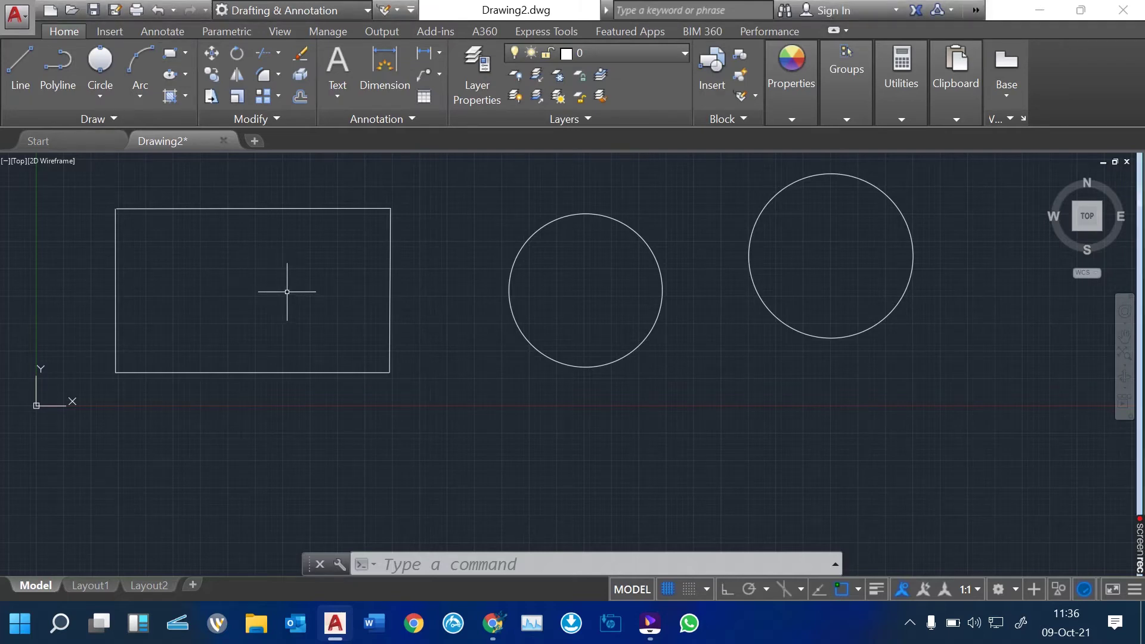
- Draw a rectangle 20 units long and 12 wide with the Rectangle command's Dimensions option, extending down and right from a corner below the first circle
{"action": "type", "text": "REC"}
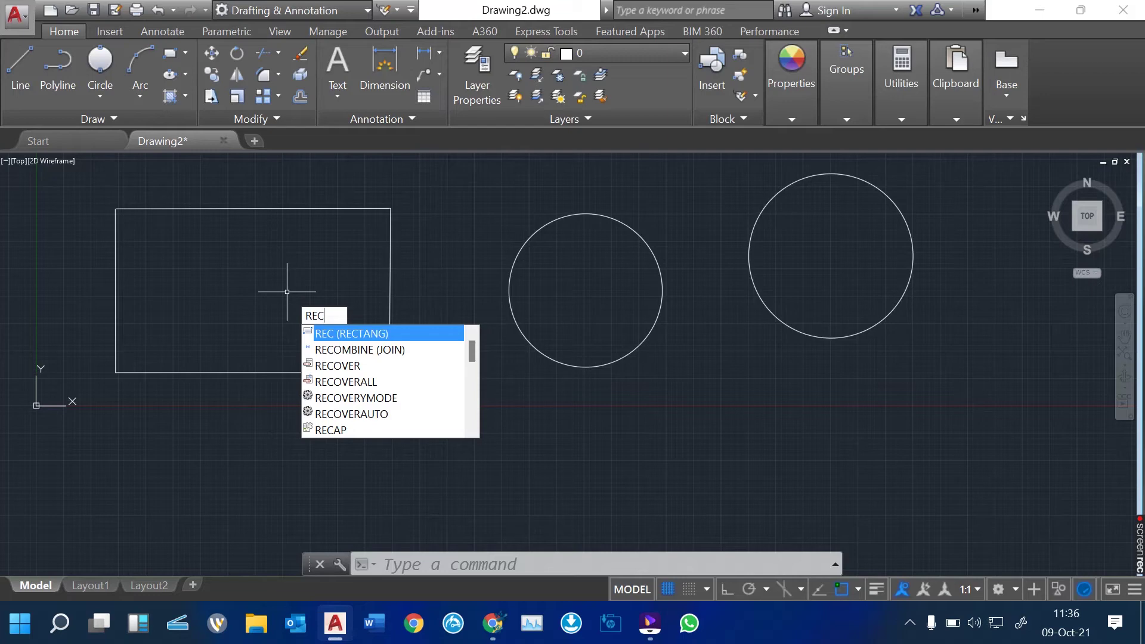
{"action": "key", "text": "Return"}
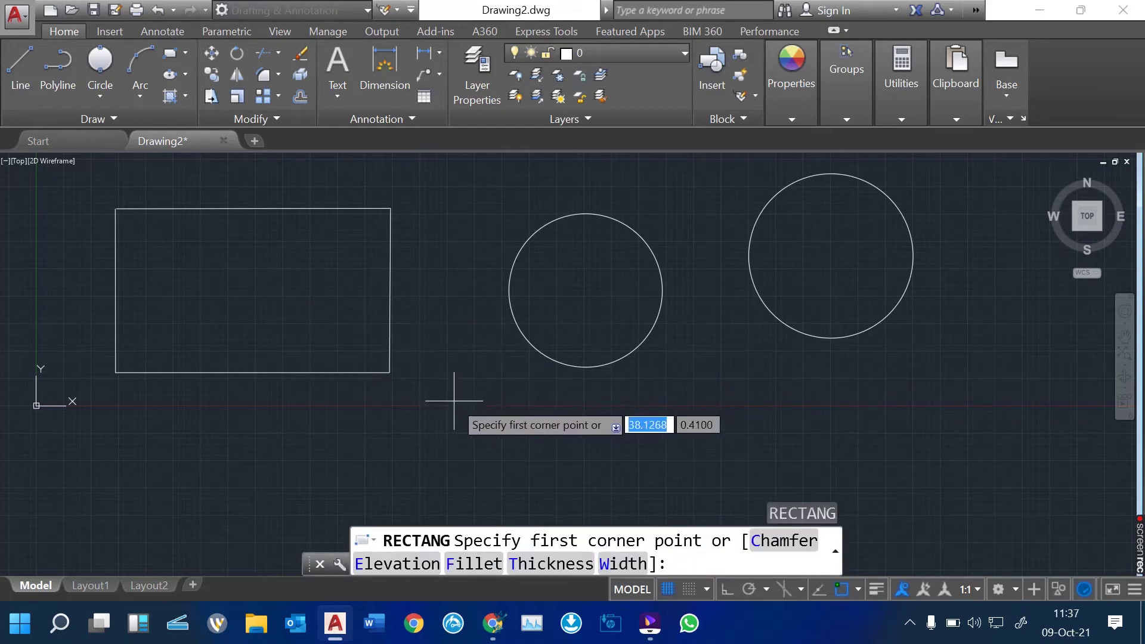
{"action": "left_click", "coordinate": [451, 391]}
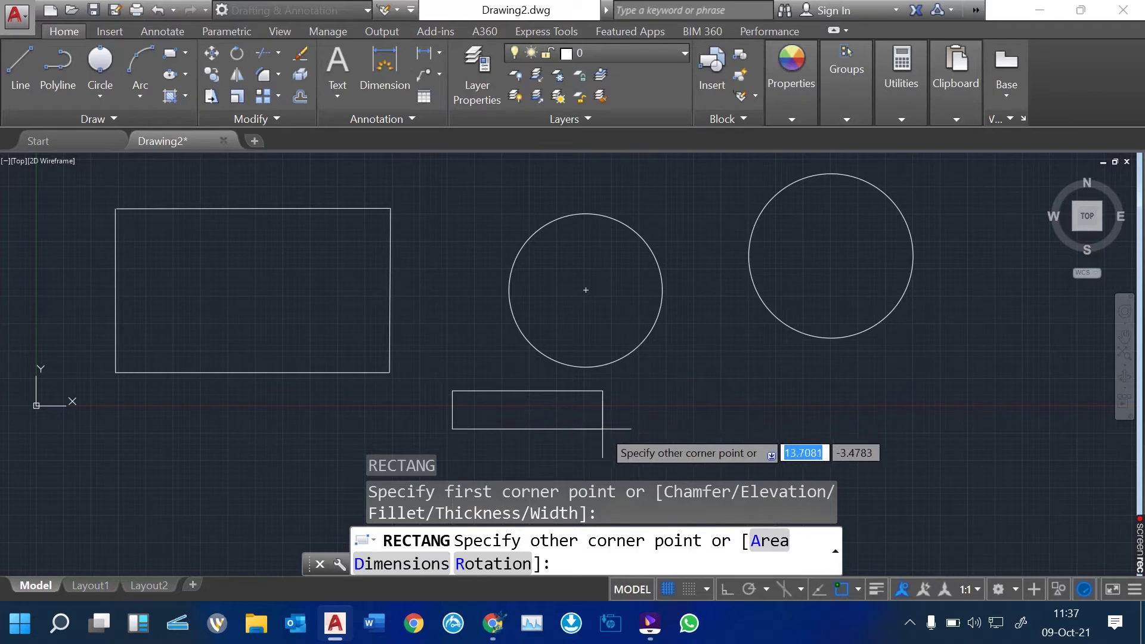
{"action": "type", "text": "d"}
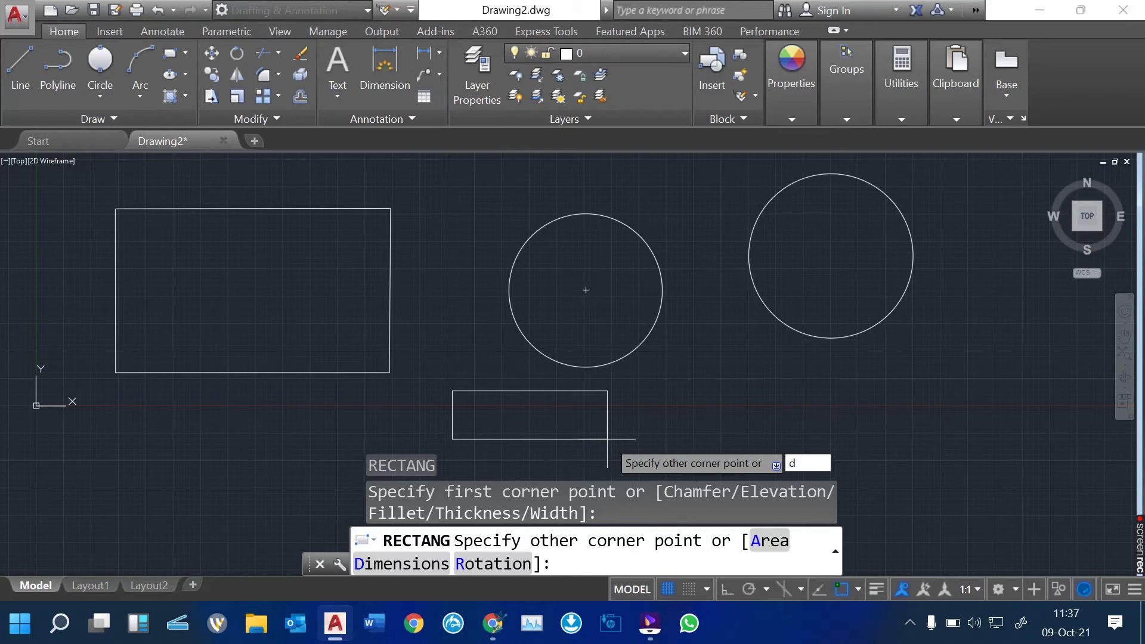
{"action": "key", "text": "Return"}
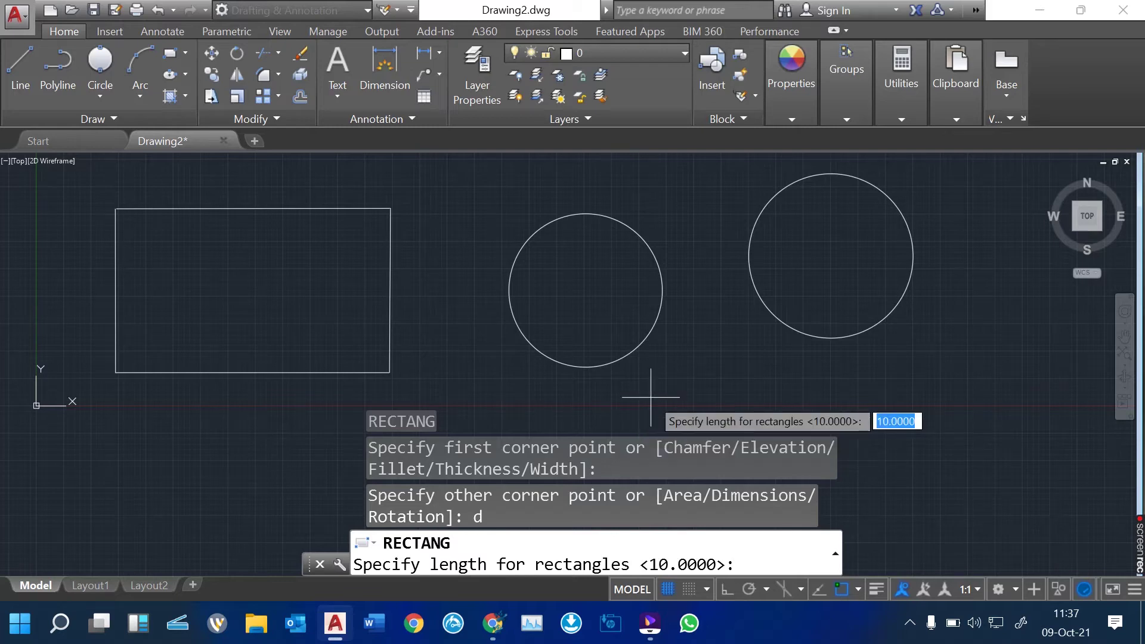
{"action": "type", "text": "20"}
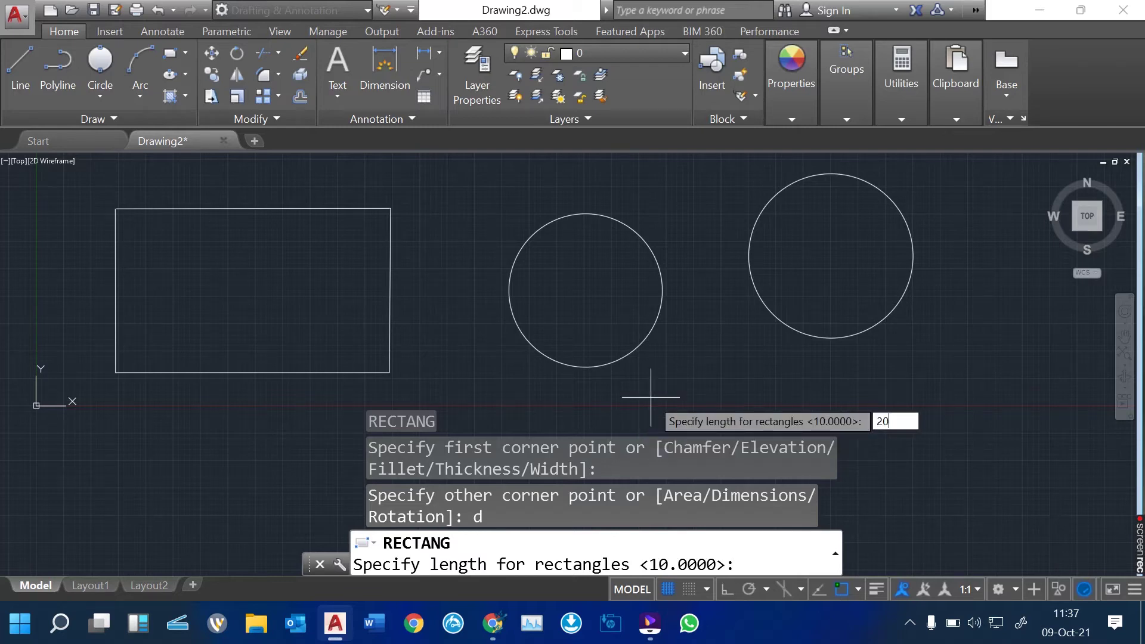
{"action": "key", "text": "Return"}
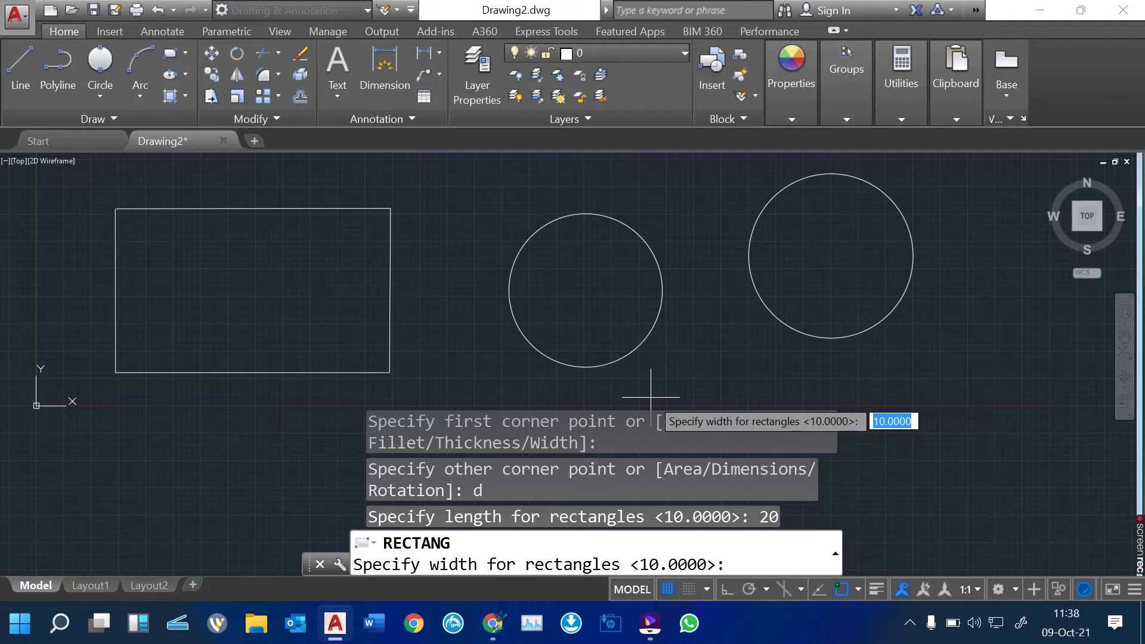
{"action": "type", "text": "12"}
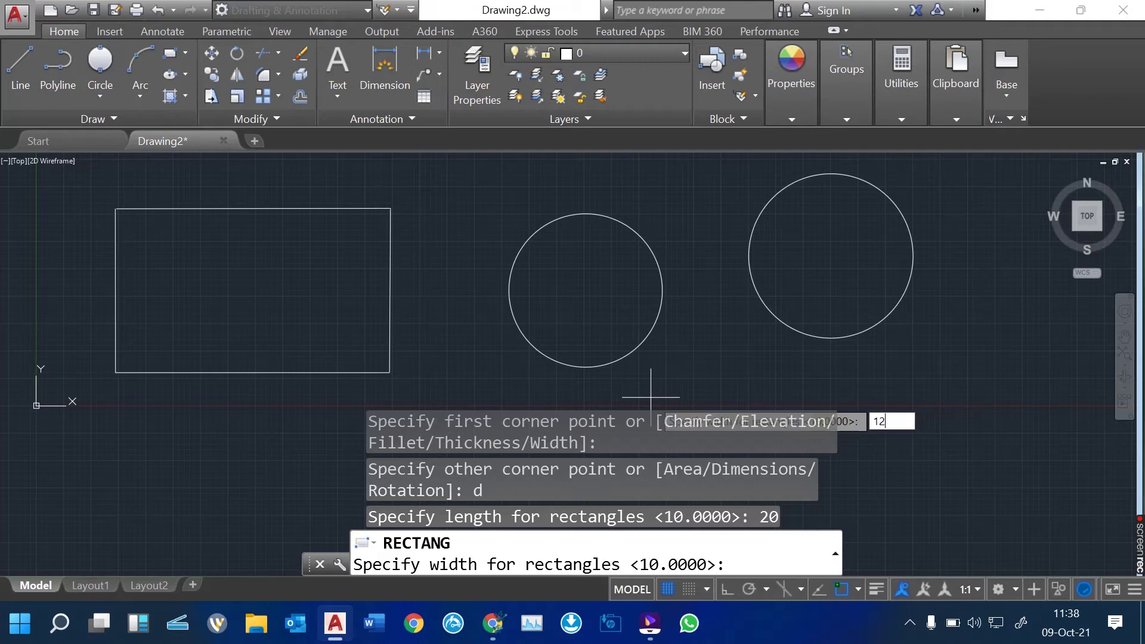
{"action": "key", "text": "Return"}
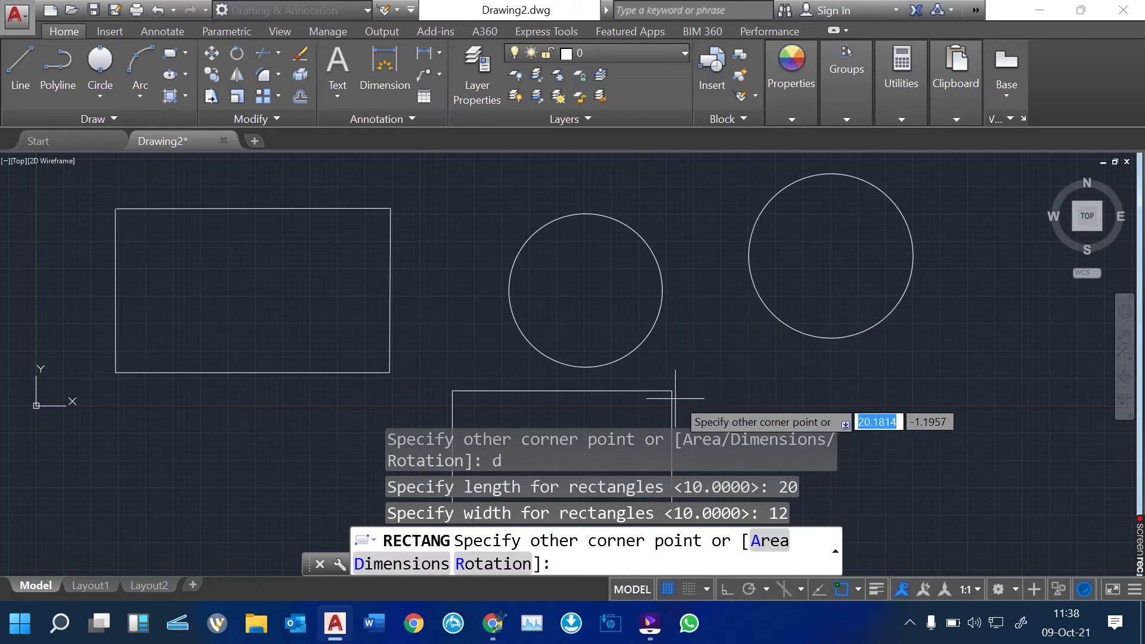
{"action": "left_click", "coordinate": [704, 400]}
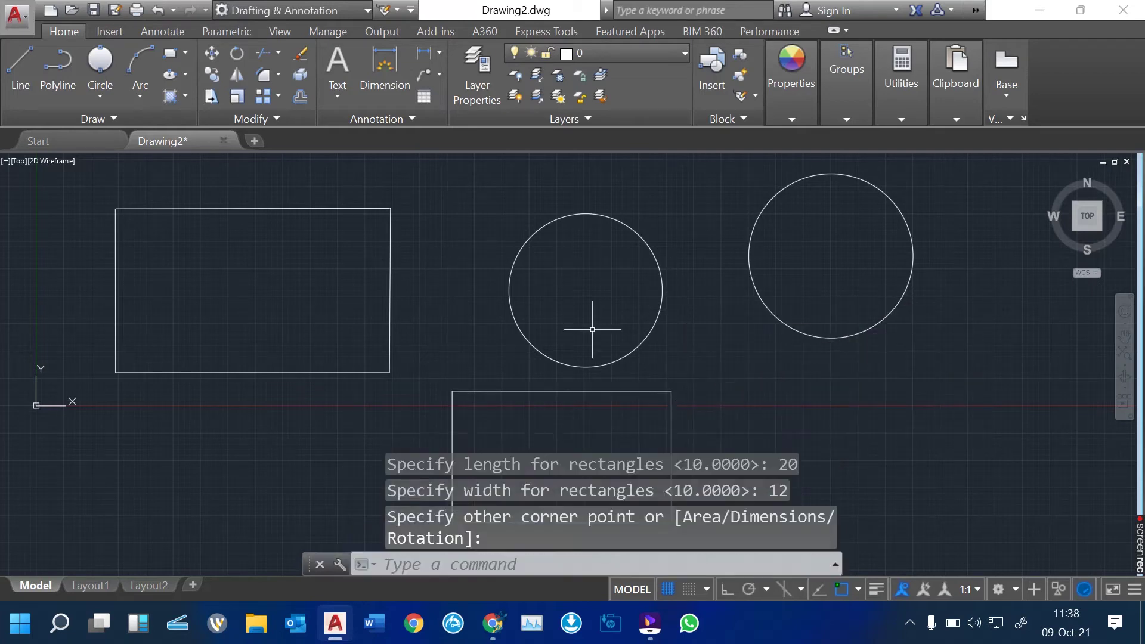
- Zoom in and out around the circles and rectangles to examine the drawing at different magnifications
{"action": "scroll", "coordinate": [480, 333], "scroll_direction": "down", "scroll_amount": 1}
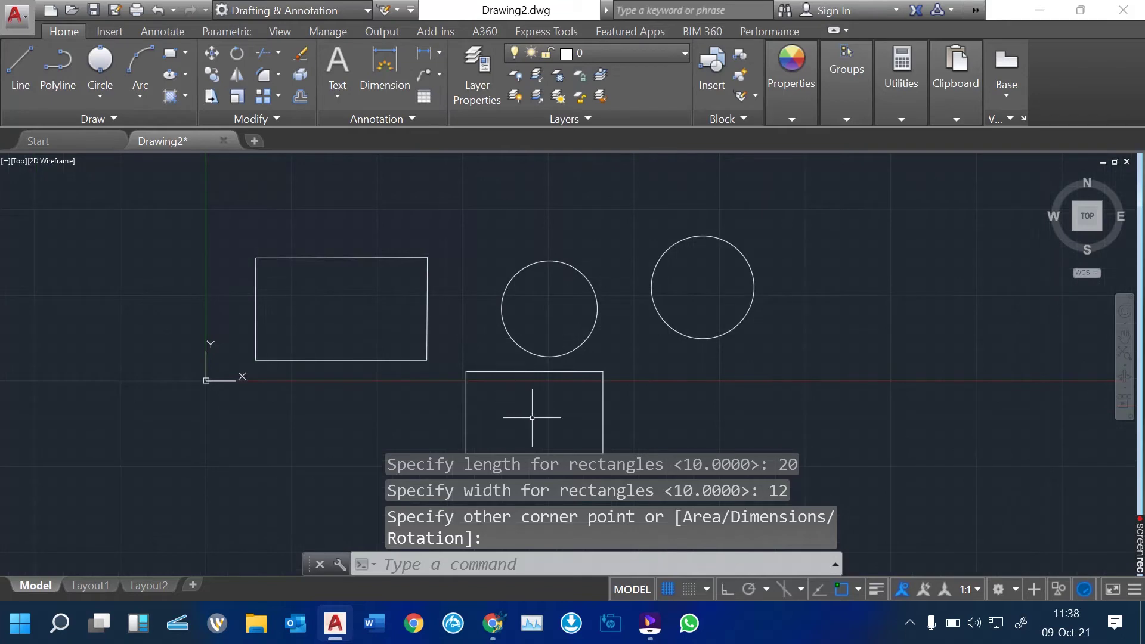
{"action": "scroll", "coordinate": [521, 403], "scroll_direction": "up", "scroll_amount": 5}
{"action": "scroll", "coordinate": [475, 362], "scroll_direction": "down", "scroll_amount": 5}
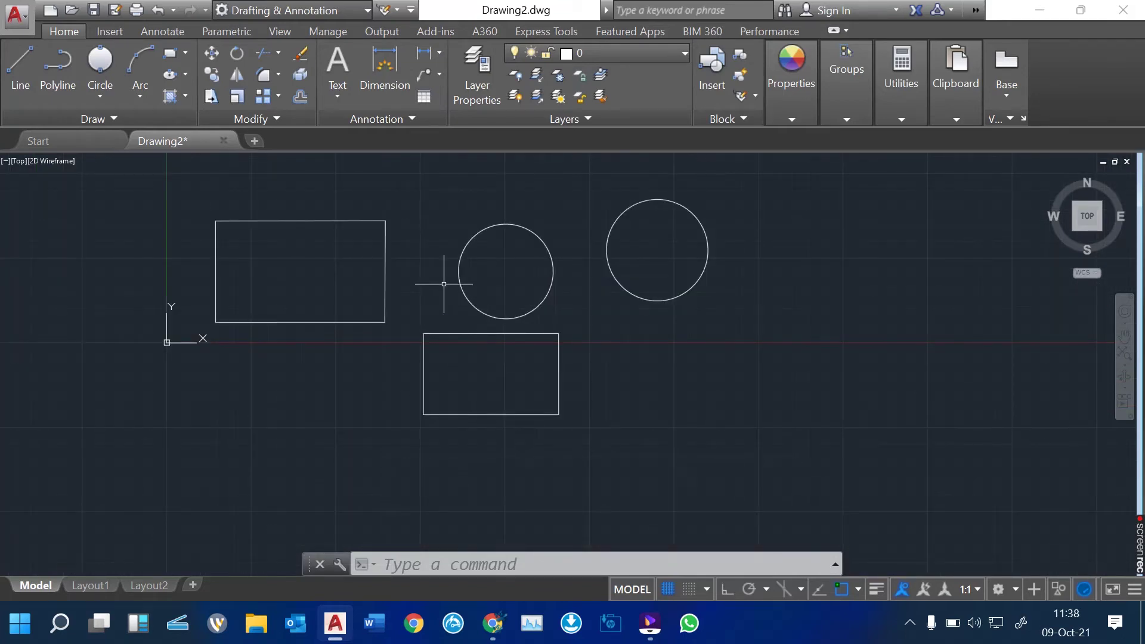
{"action": "scroll", "coordinate": [443, 284], "scroll_direction": "up", "scroll_amount": 4}
{"action": "scroll", "coordinate": [443, 284], "scroll_direction": "down", "scroll_amount": 6}
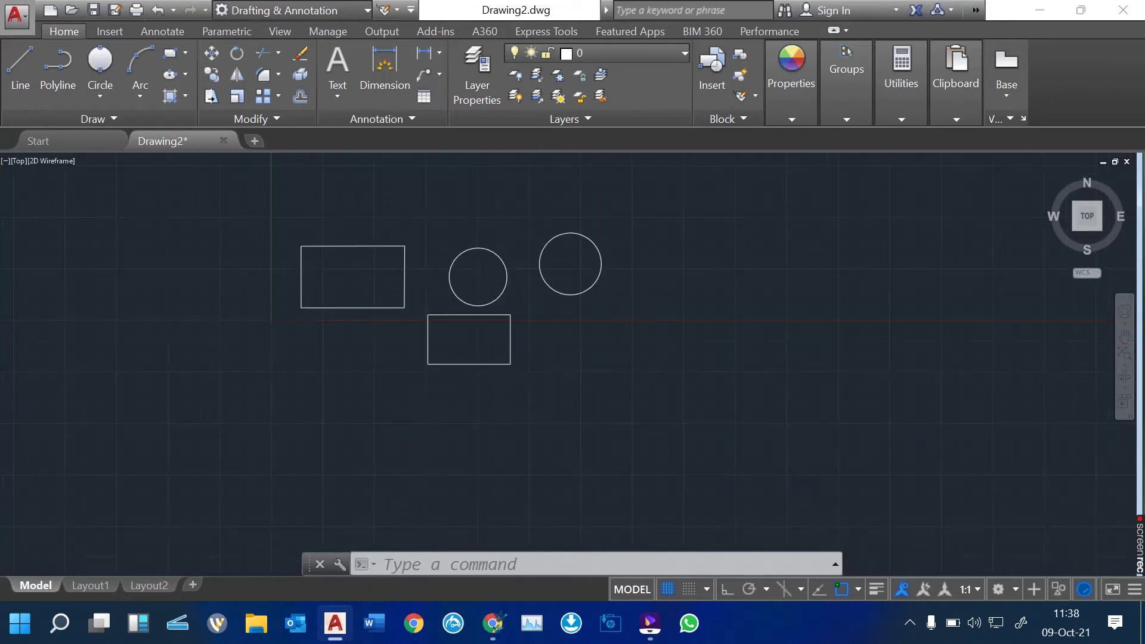
{"action": "scroll", "coordinate": [444, 284], "scroll_direction": "up", "scroll_amount": 6}
{"action": "scroll", "coordinate": [444, 284], "scroll_direction": "down", "scroll_amount": 6}
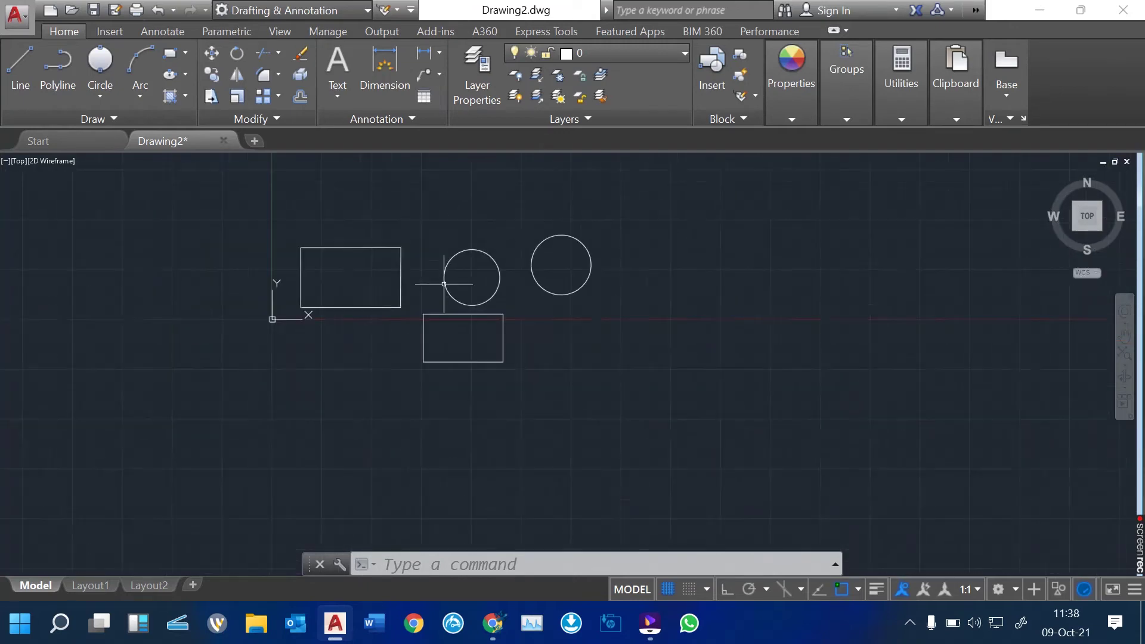
{"action": "scroll", "coordinate": [443, 284], "scroll_direction": "up", "scroll_amount": 6}
{"action": "scroll", "coordinate": [444, 283], "scroll_direction": "down", "scroll_amount": 5}
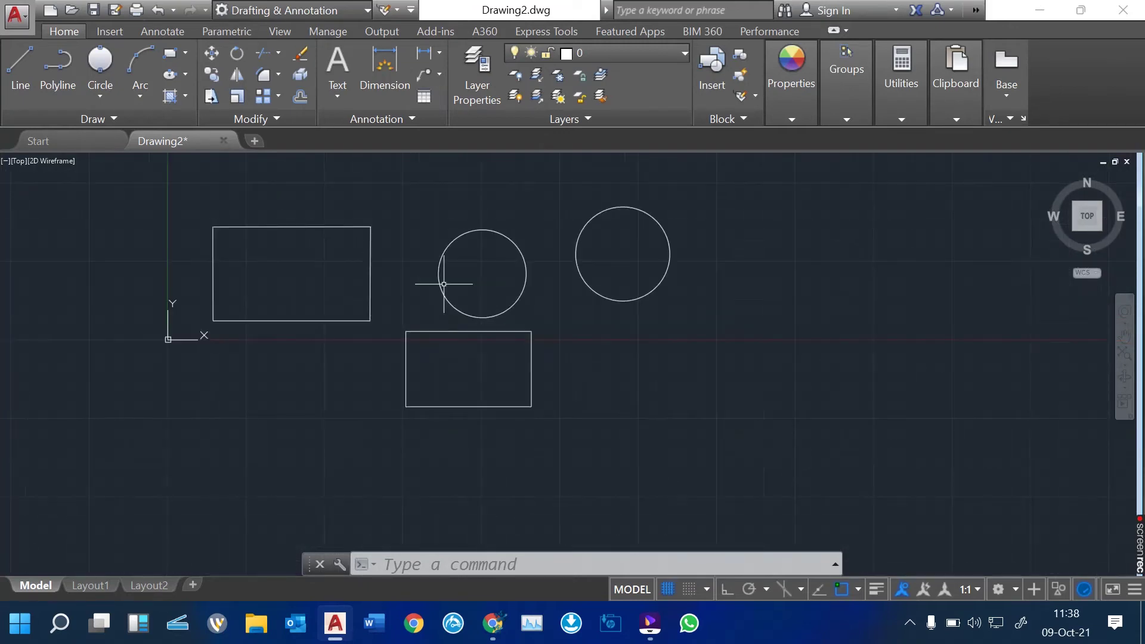
{"action": "scroll", "coordinate": [444, 284], "scroll_direction": "up", "scroll_amount": 6}
{"action": "scroll", "coordinate": [444, 284], "scroll_direction": "down", "scroll_amount": 6}
{"action": "scroll", "coordinate": [444, 283], "scroll_direction": "up", "scroll_amount": 4}
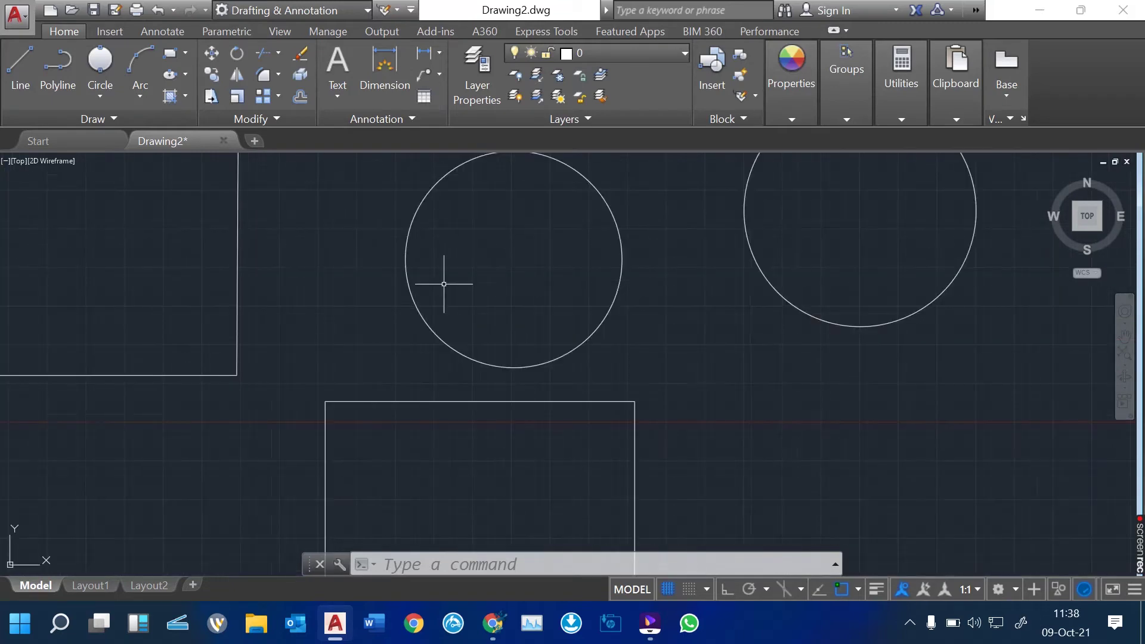
{"action": "scroll", "coordinate": [443, 283], "scroll_direction": "down", "scroll_amount": 6}
{"action": "scroll", "coordinate": [444, 284], "scroll_direction": "up", "scroll_amount": 4}
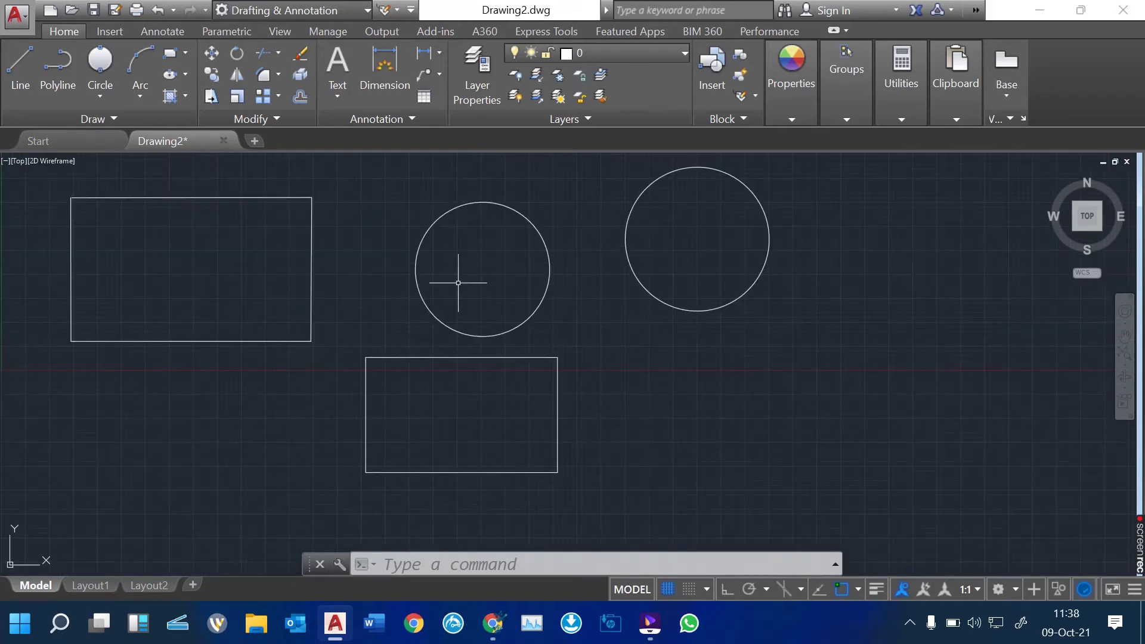
{"action": "scroll", "coordinate": [517, 267], "scroll_direction": "up", "scroll_amount": 6}
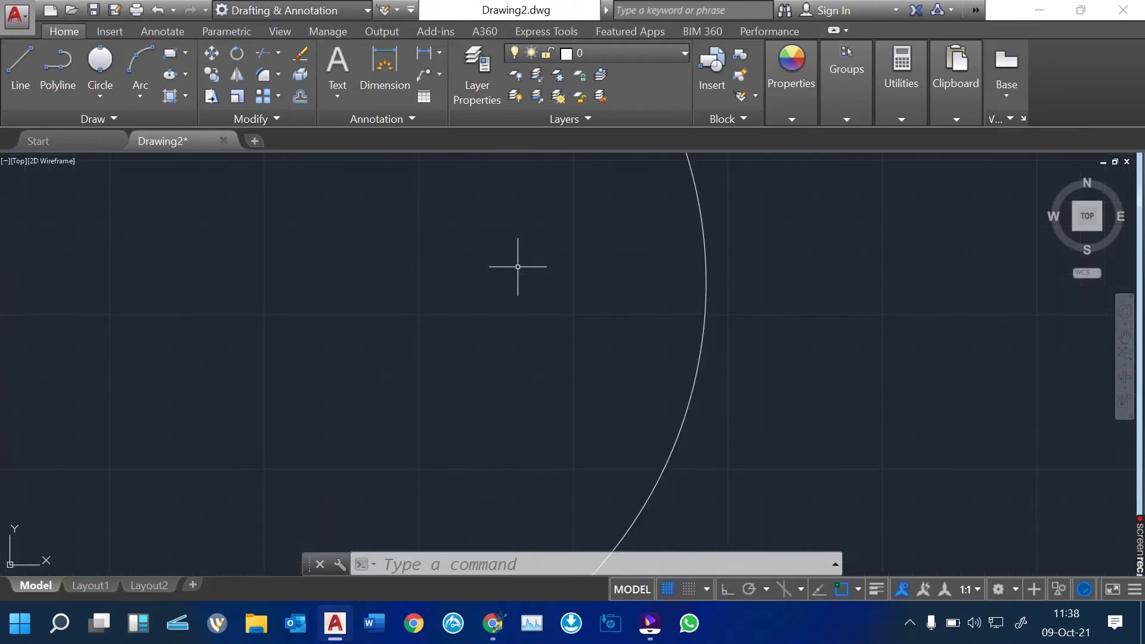
{"action": "scroll", "coordinate": [517, 267], "scroll_direction": "down", "scroll_amount": 6}
{"action": "scroll", "coordinate": [518, 266], "scroll_direction": "up", "scroll_amount": 6}
{"action": "scroll", "coordinate": [517, 267], "scroll_direction": "down", "scroll_amount": 8}
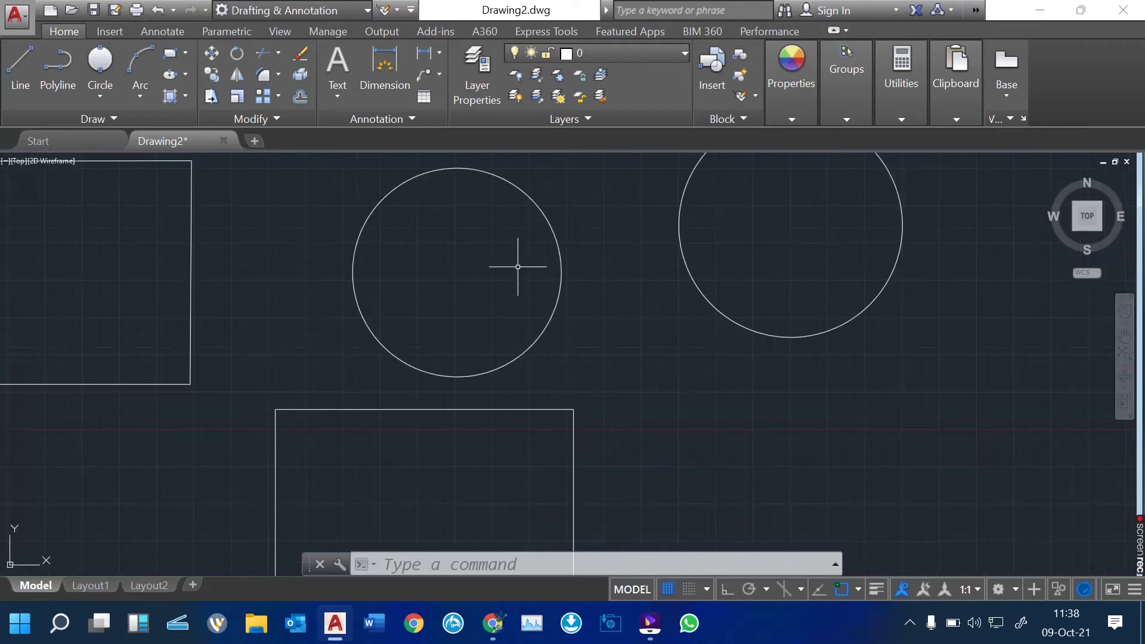
{"action": "scroll", "coordinate": [518, 266], "scroll_direction": "up", "scroll_amount": 4}
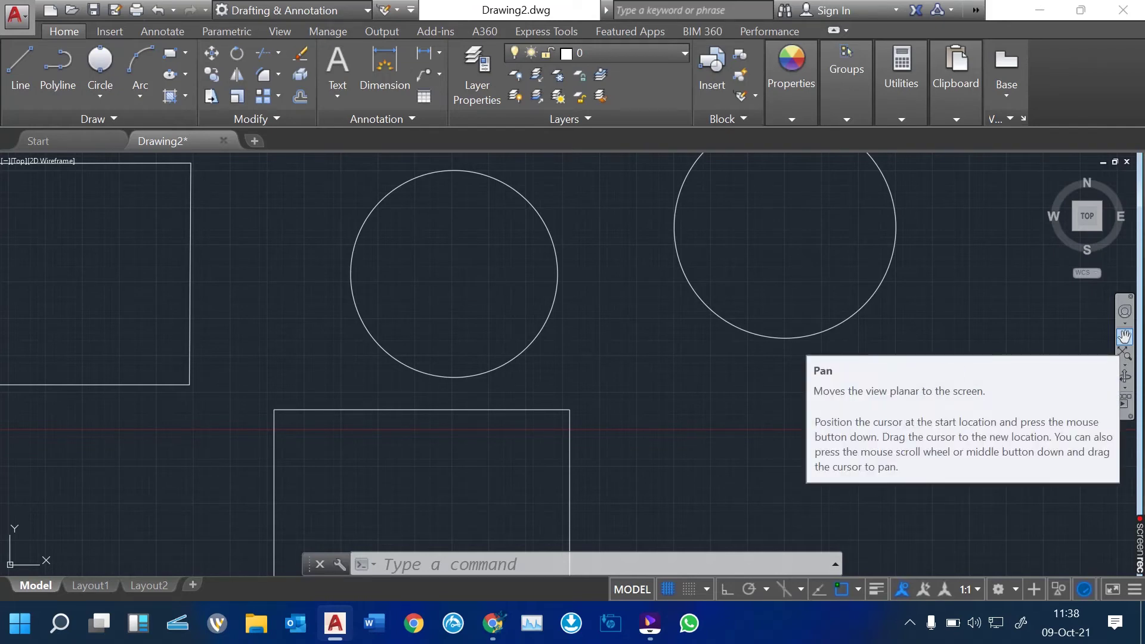
- Pan across the drawing with the Pan tool to view the shapes and the empty space beside the 2-Point circle
{"action": "left_click", "coordinate": [1124, 337]}
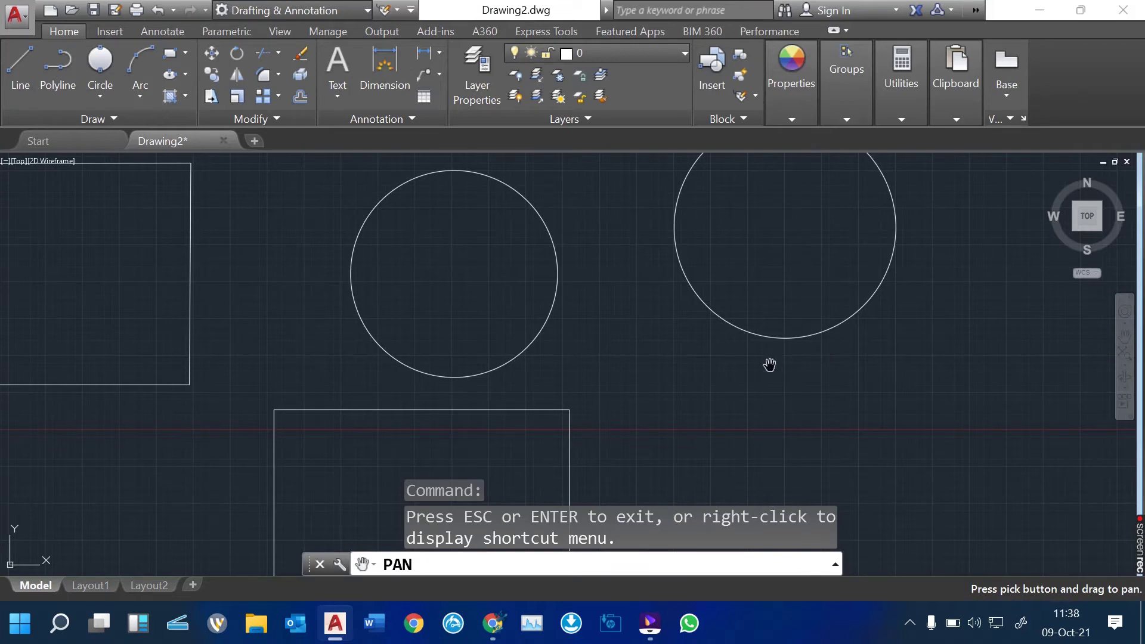
{"action": "mouse_move", "coordinate": [775, 303]}
{"action": "left_mouse_down"}
{"action": "mouse_move", "coordinate": [446, 381]}
{"action": "mouse_move", "coordinate": [266, 381]}
{"action": "mouse_move", "coordinate": [485, 332]}
{"action": "mouse_move", "coordinate": [932, 276]}
{"action": "mouse_move", "coordinate": [907, 292]}
{"action": "left_mouse_up"}
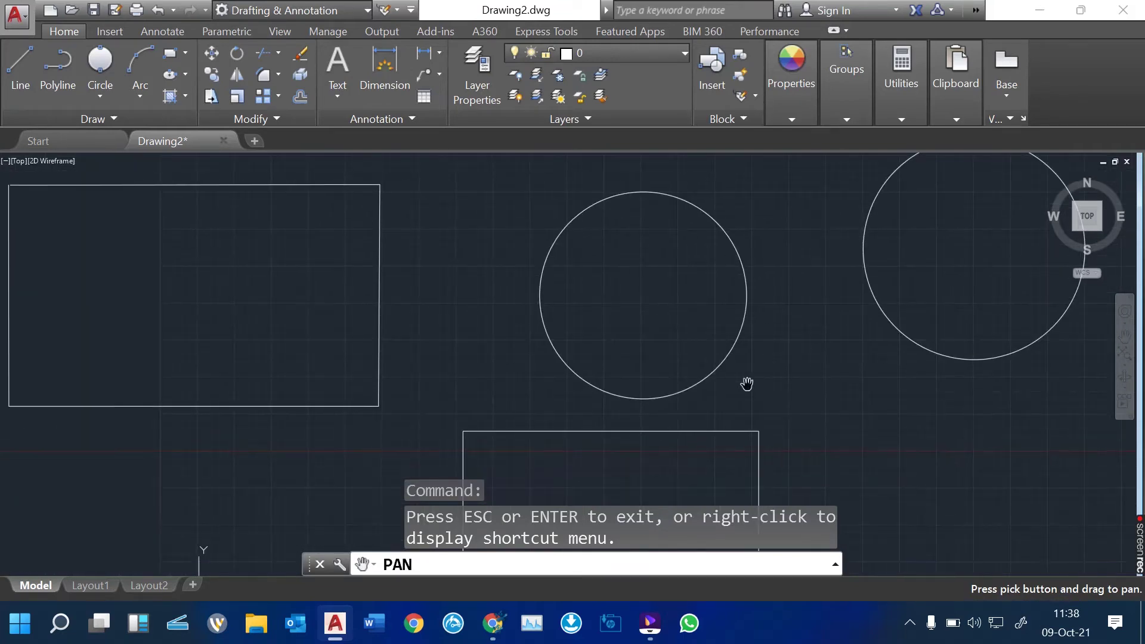
{"action": "left_click_drag", "start_coordinate": [713, 435], "coordinate": [928, 278]}
{"action": "mouse_move", "coordinate": [570, 370]}
{"action": "left_mouse_down"}
{"action": "mouse_move", "coordinate": [700, 309]}
{"action": "mouse_move", "coordinate": [362, 428]}
{"action": "left_mouse_up"}
{"action": "scroll", "coordinate": [313, 410], "scroll_direction": "down", "scroll_amount": 2}
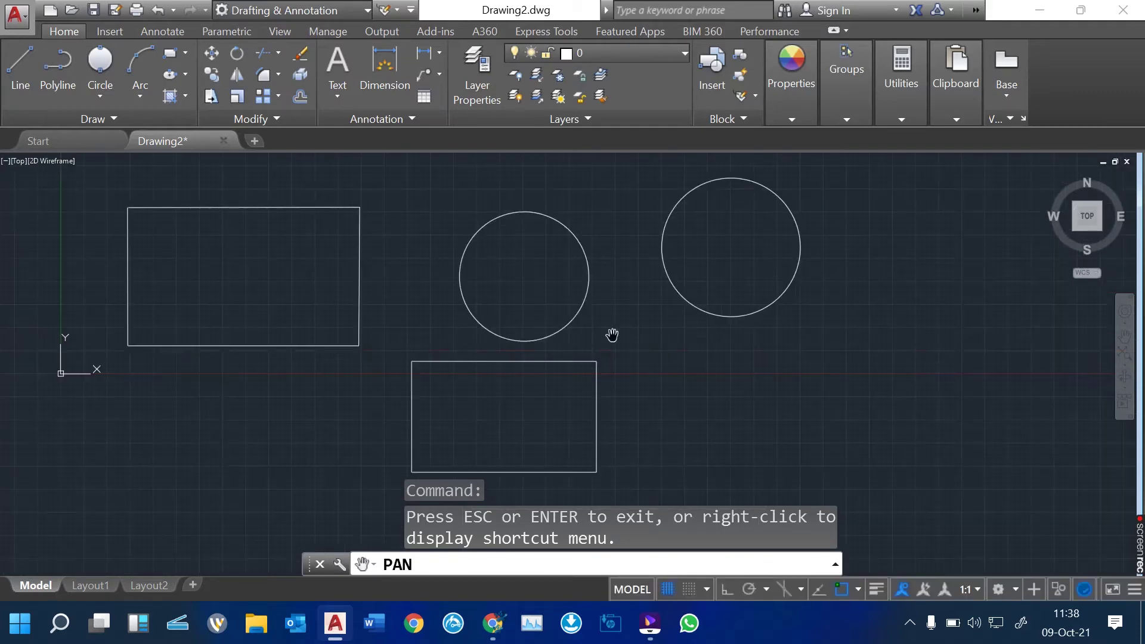
{"action": "left_click_drag", "start_coordinate": [615, 333], "coordinate": [496, 326]}
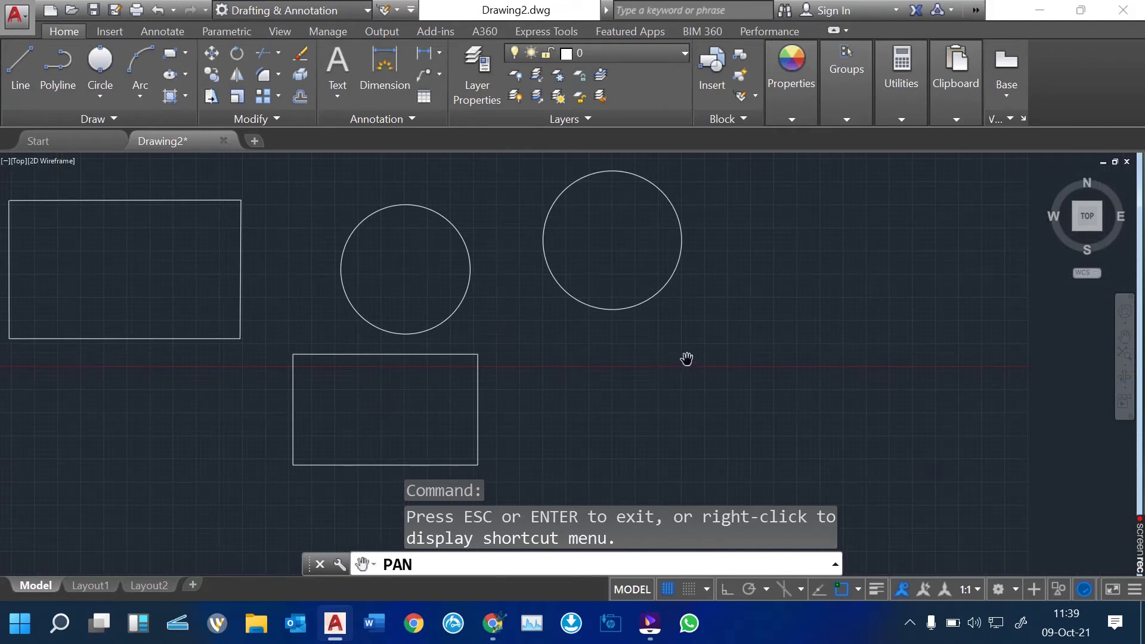
{"action": "key", "text": "Escape"}
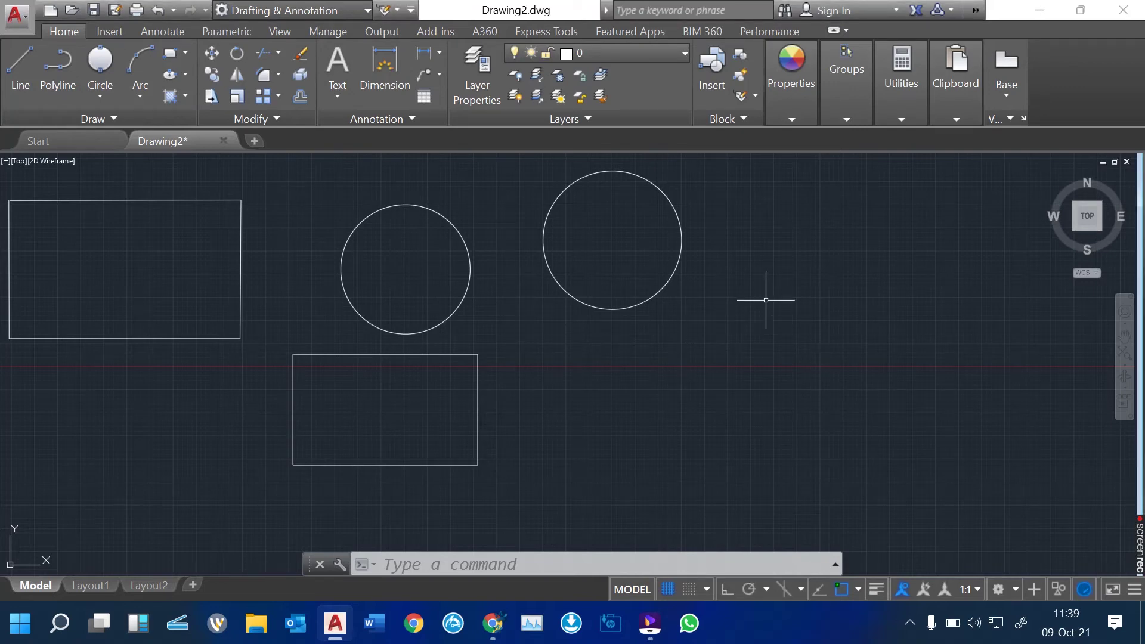
- Draw a 3-sided polygon inscribed in a circle of radius 10, pointing upward, to the right of the 2-Point circle
{"action": "type", "text": "poly"}
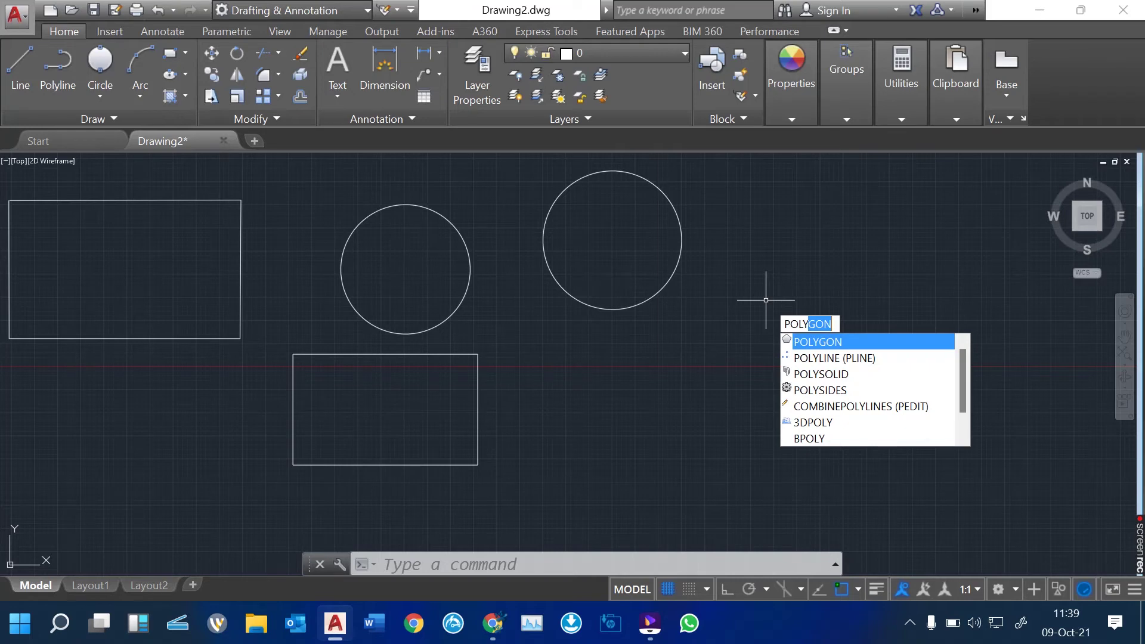
{"action": "key", "text": "Return"}
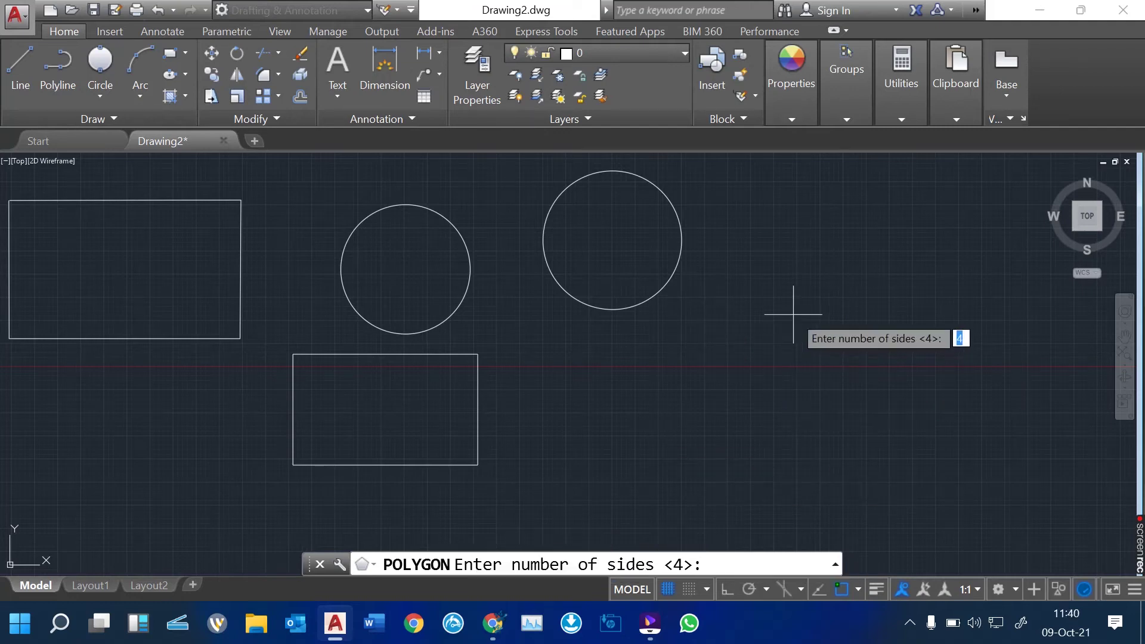
{"action": "type", "text": "3"}
{"action": "key", "text": "Return"}
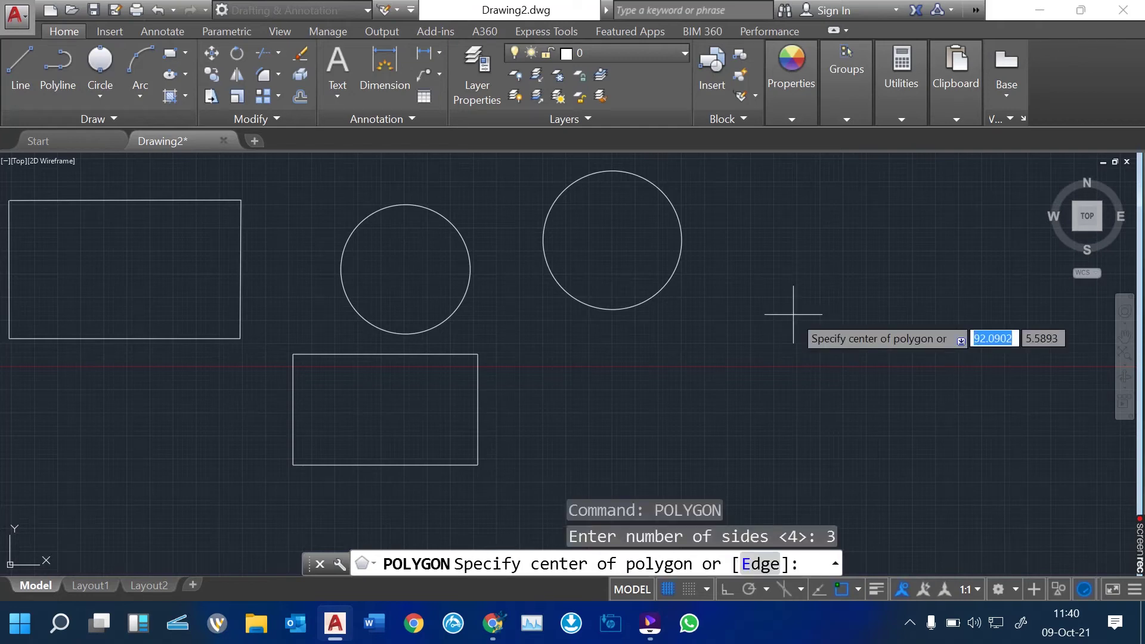
{"action": "left_click", "coordinate": [791, 343]}
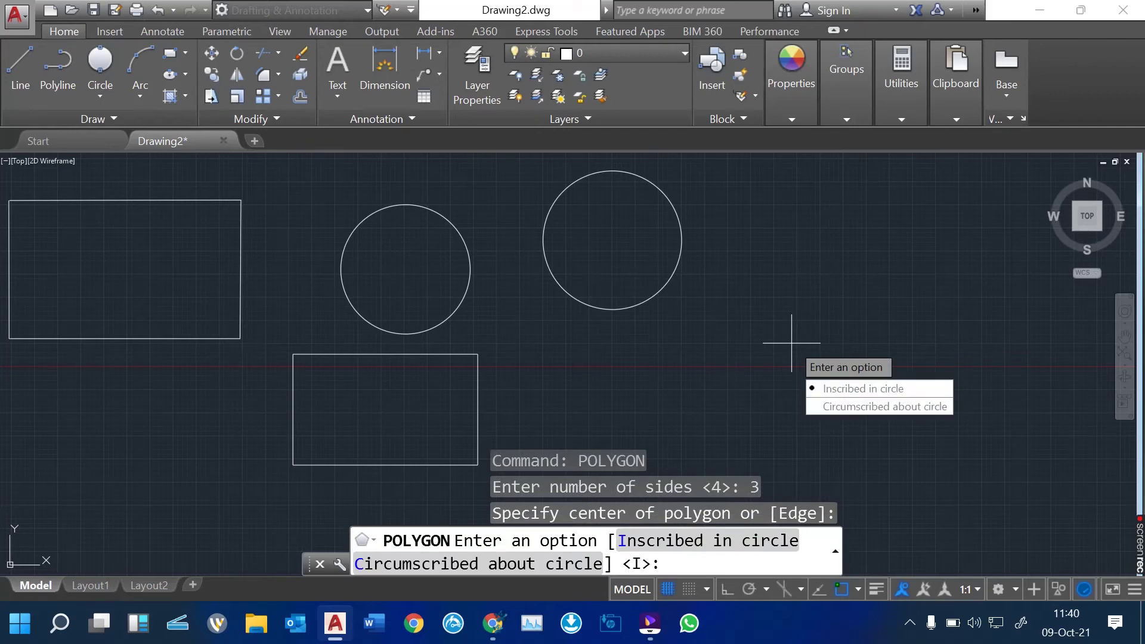
{"action": "key", "text": "Down"}
{"action": "key", "text": "Down"}
{"action": "key", "text": "Down"}
{"action": "key", "text": "Down"}
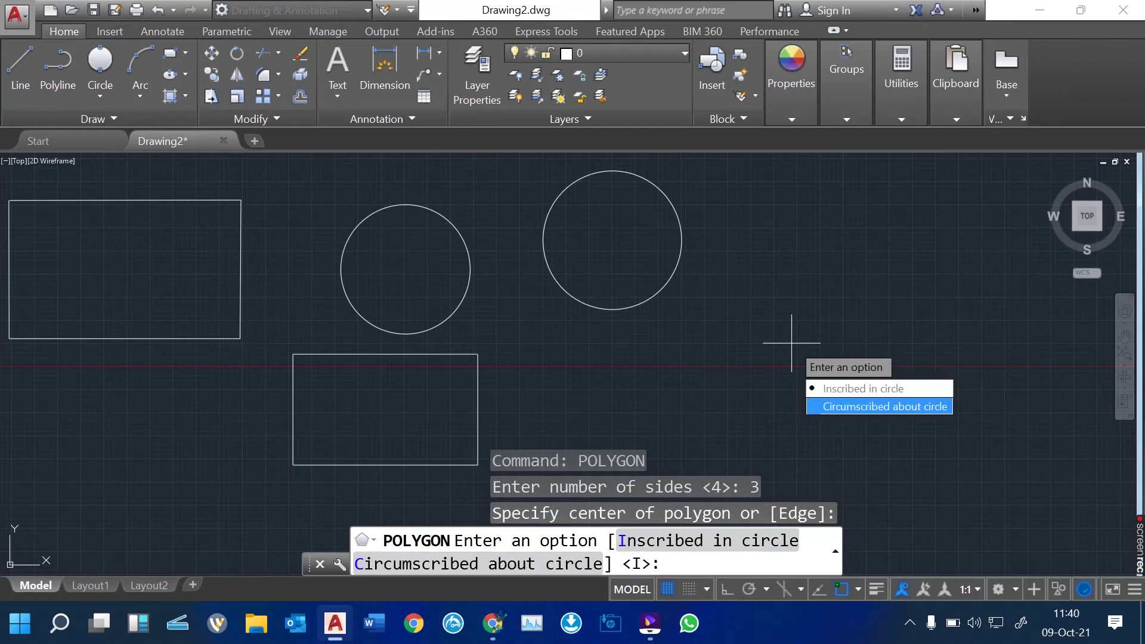
{"action": "key", "text": "Down"}
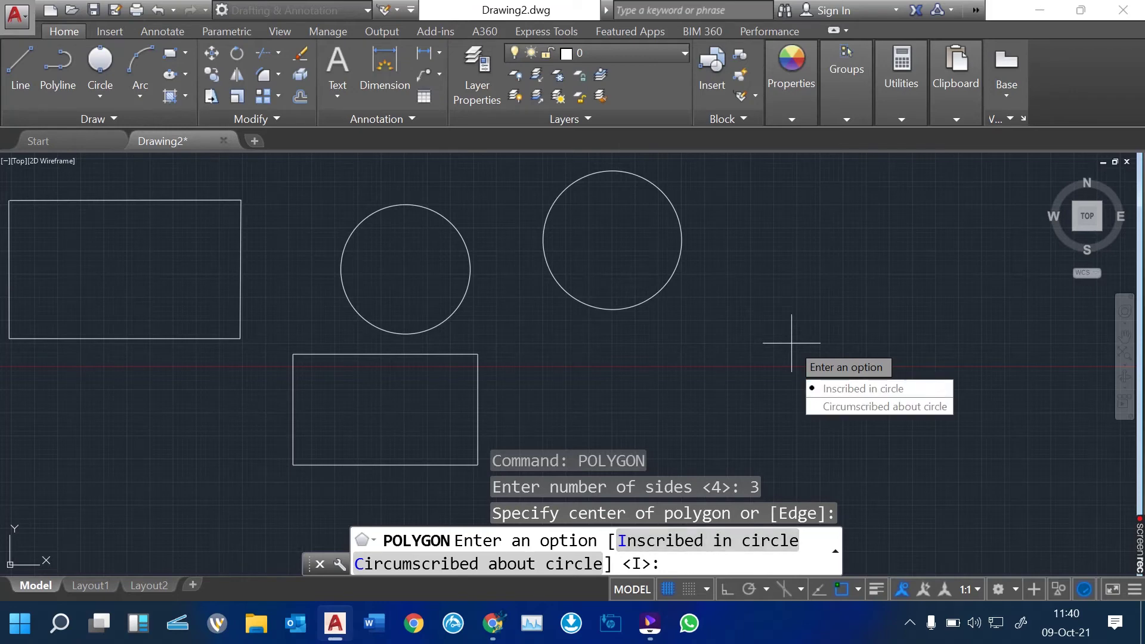
{"action": "key", "text": "Return"}
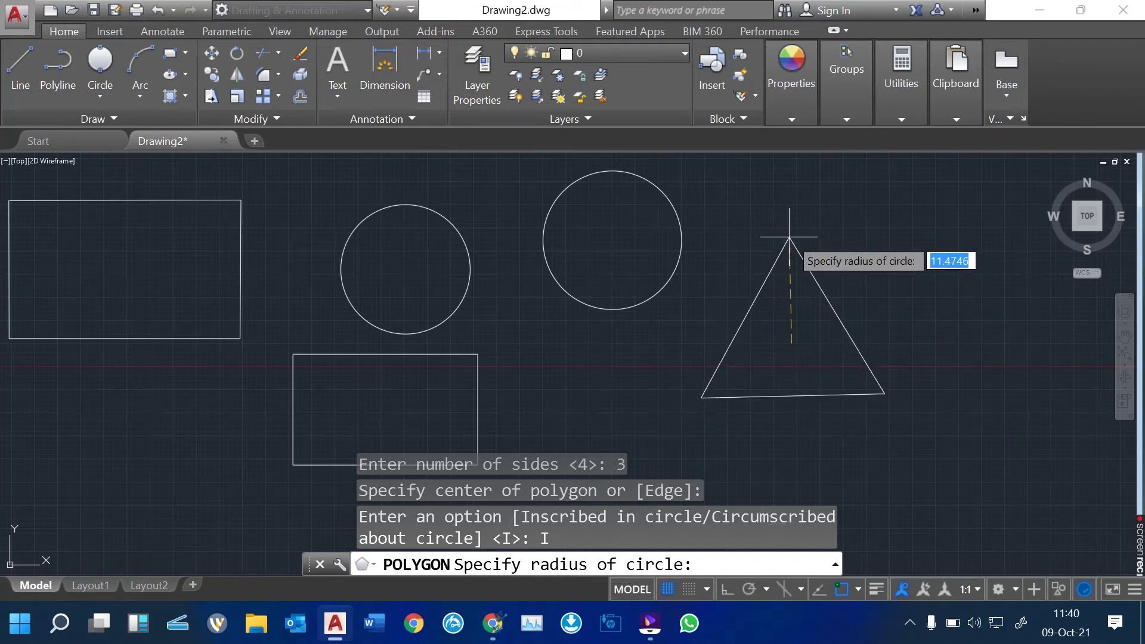
{"action": "type", "text": "10"}
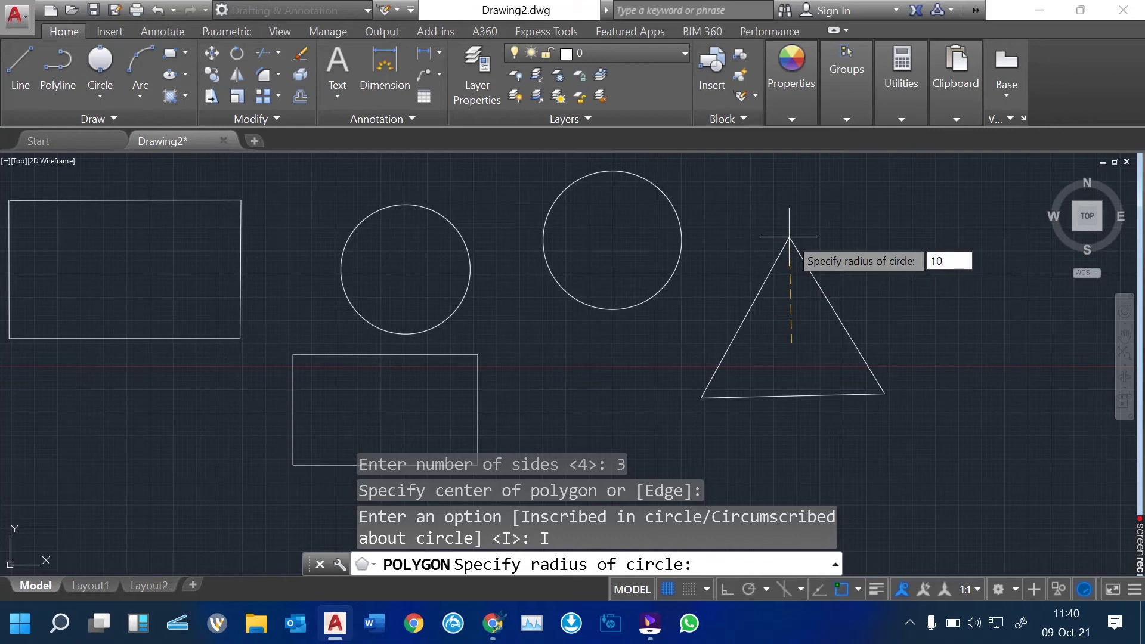
{"action": "key", "text": "Return"}
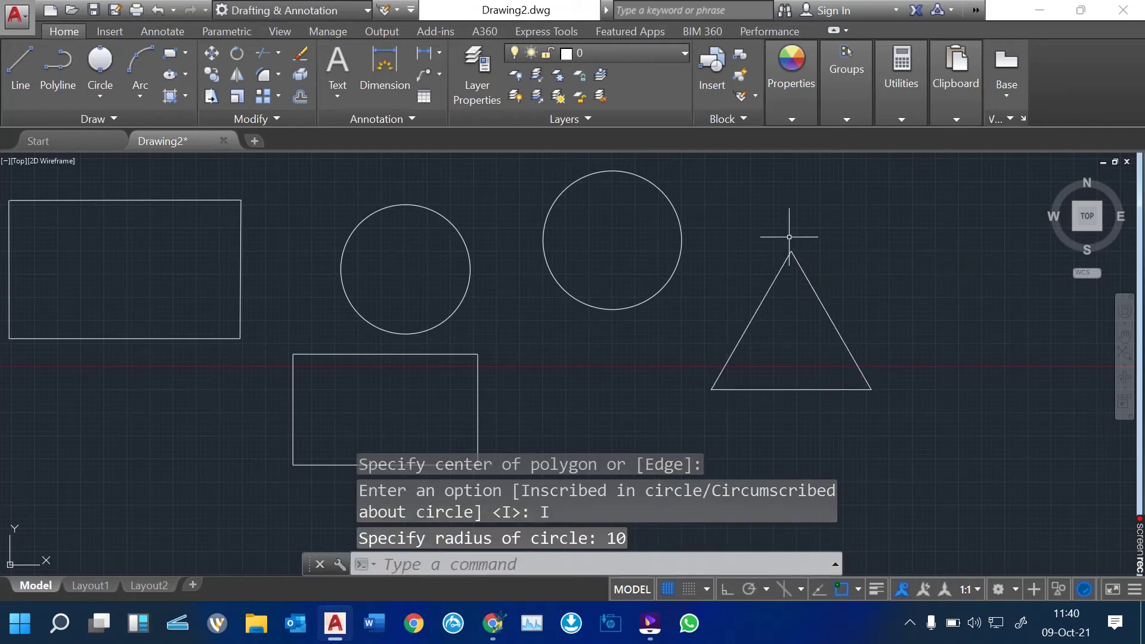
{"action": "scroll", "coordinate": [802, 313], "scroll_direction": "up", "scroll_amount": 3}
{"action": "scroll", "coordinate": [637, 301], "scroll_direction": "down", "scroll_amount": 3}
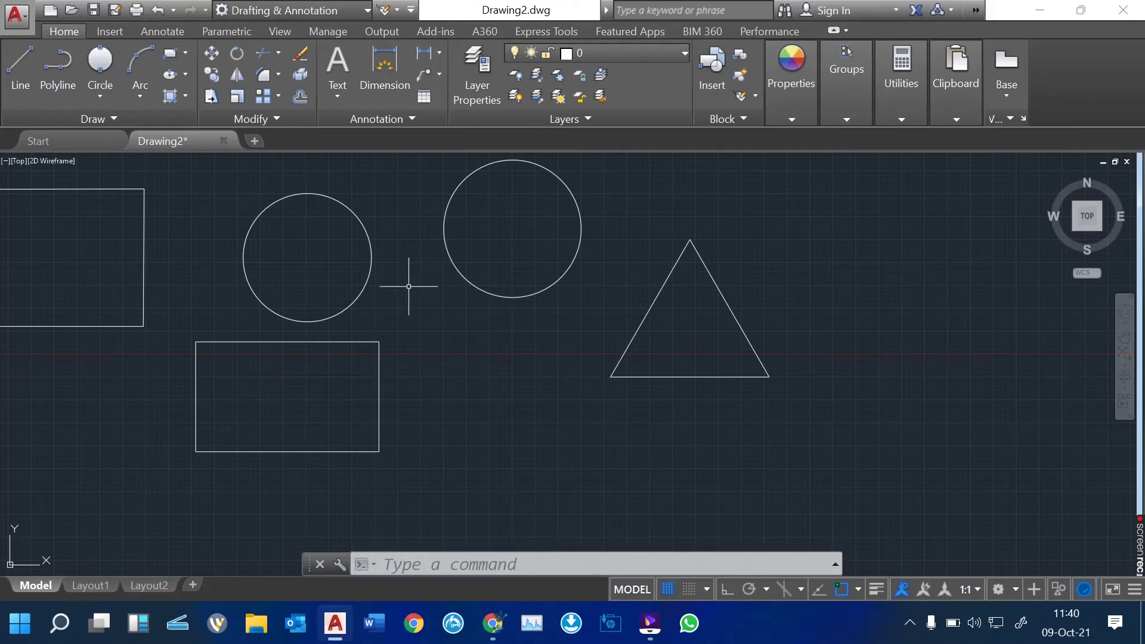
{"action": "mouse_move", "coordinate": [409, 286]}
{"action": "middle_mouse_down"}
{"action": "mouse_move", "coordinate": [637, 301]}
{"action": "mouse_move", "coordinate": [557, 273]}
{"action": "mouse_move", "coordinate": [534, 289]}
{"action": "middle_mouse_up"}
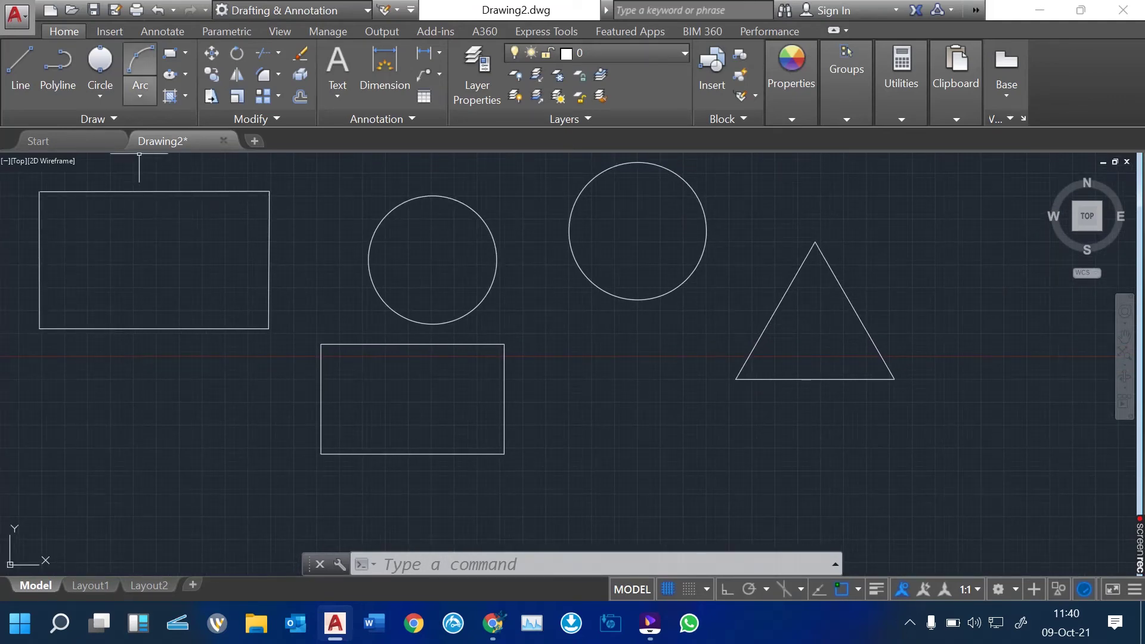
{"action": "left_click", "coordinate": [140, 95]}
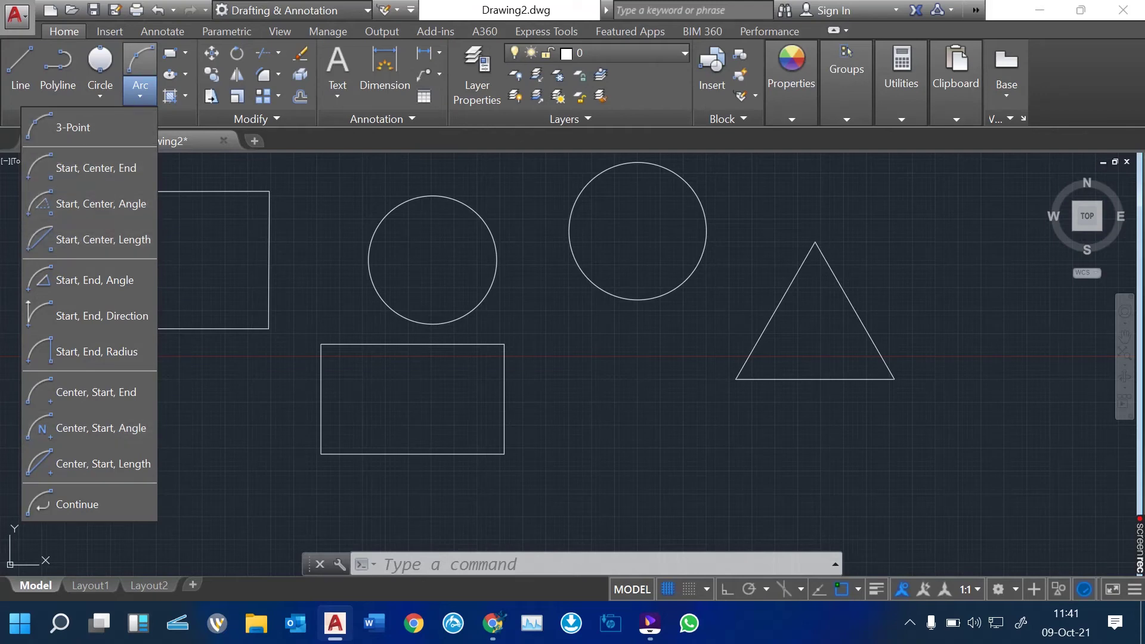
{"action": "key", "text": "Escape"}
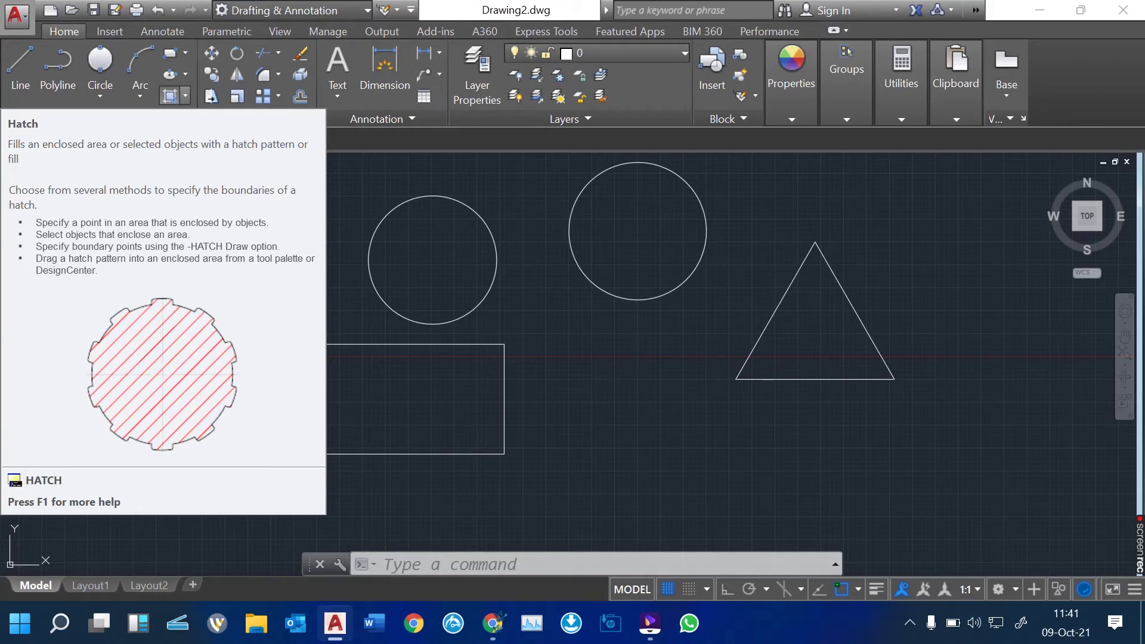
- Hatch the inside of the rectangle below the first circle with the ANSI37 pattern
{"action": "left_click", "coordinate": [185, 95]}
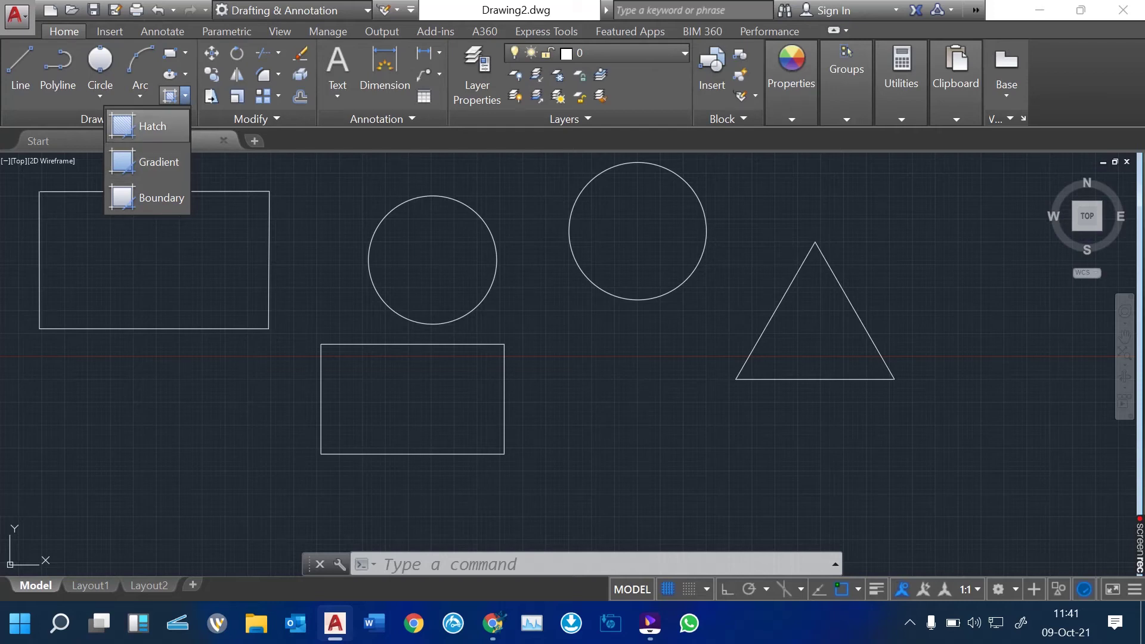
{"action": "key", "text": "Escape"}
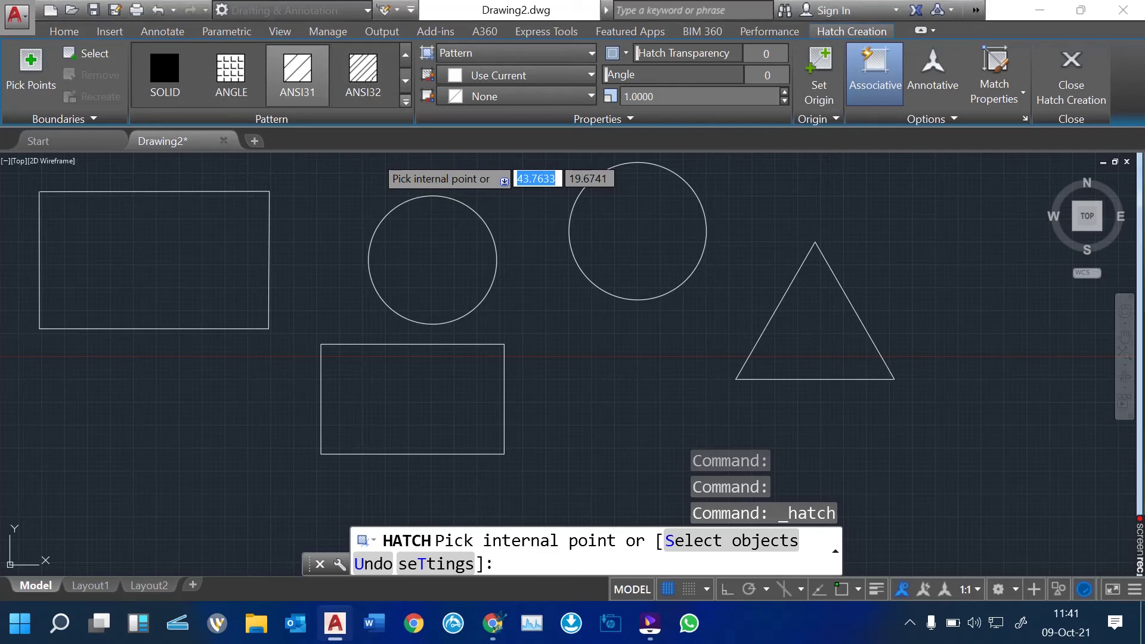
{"action": "left_click", "coordinate": [406, 101]}
{"action": "scroll", "coordinate": [167, 141], "scroll_direction": "down", "scroll_amount": 9}
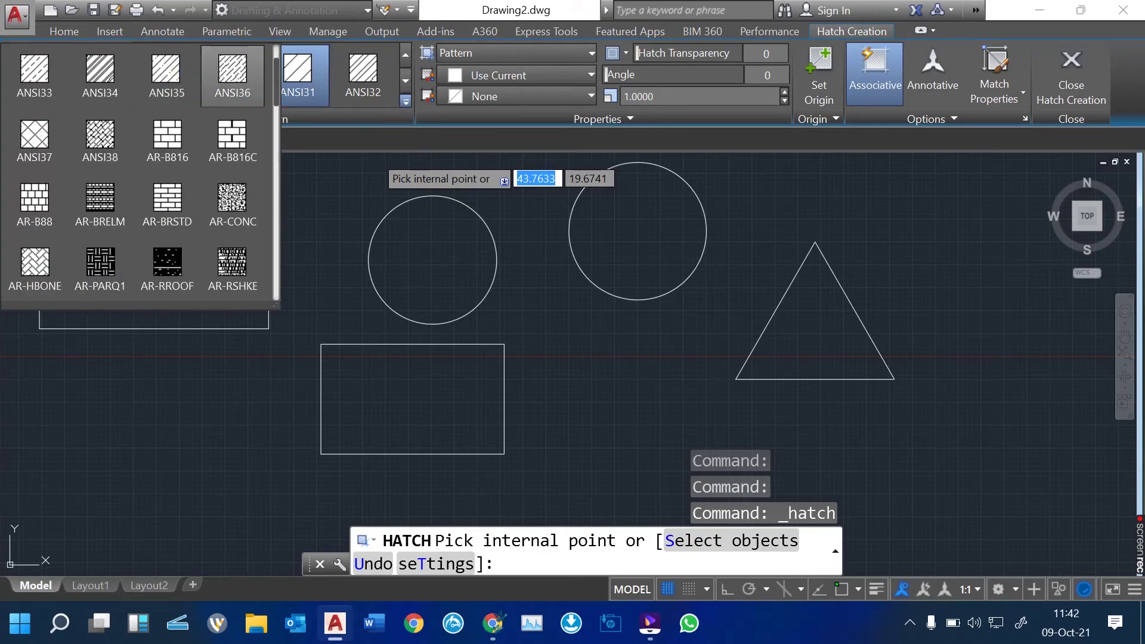
{"action": "scroll", "coordinate": [167, 141], "scroll_direction": "down", "scroll_amount": 8}
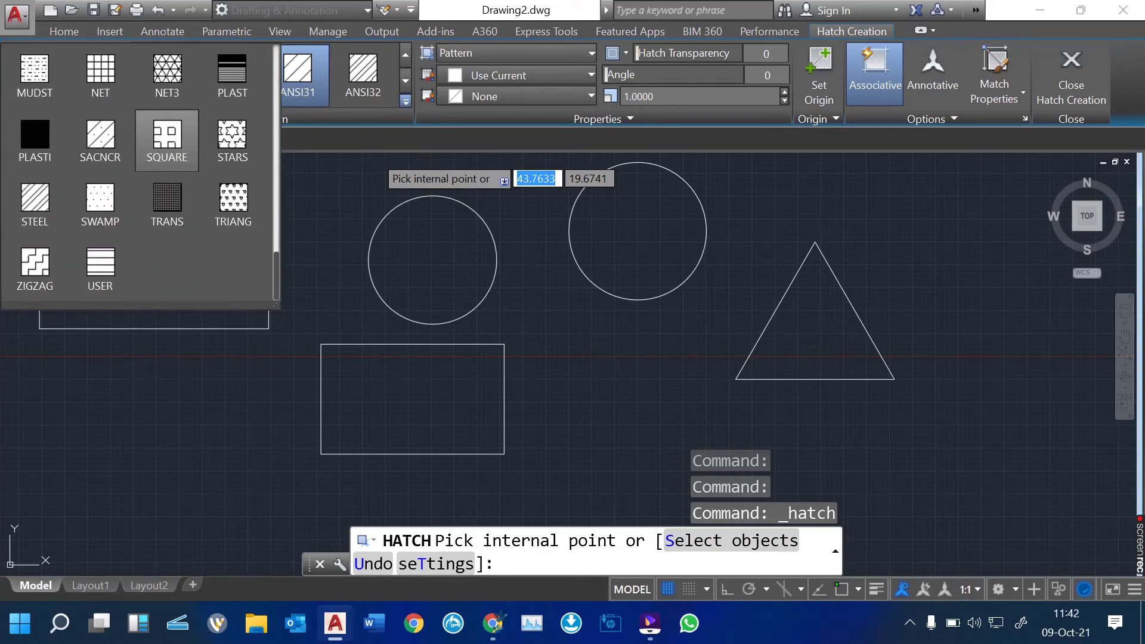
{"action": "scroll", "coordinate": [167, 141], "scroll_direction": "up", "scroll_amount": 6}
{"action": "scroll", "coordinate": [167, 141], "scroll_direction": "up", "scroll_amount": 8}
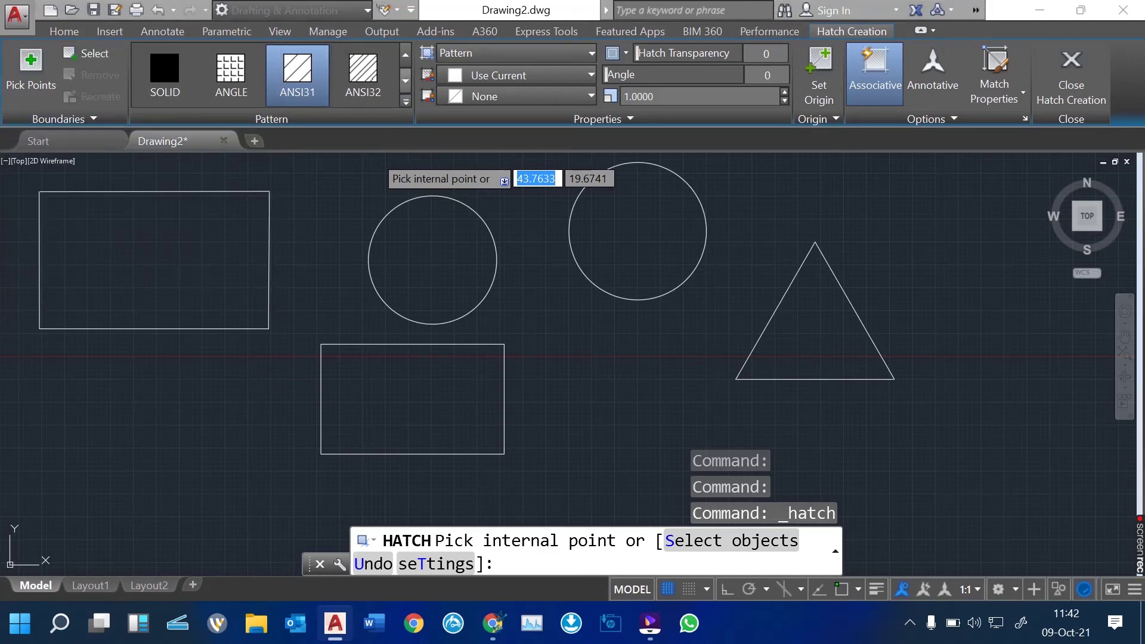
{"action": "left_click", "coordinate": [405, 100]}
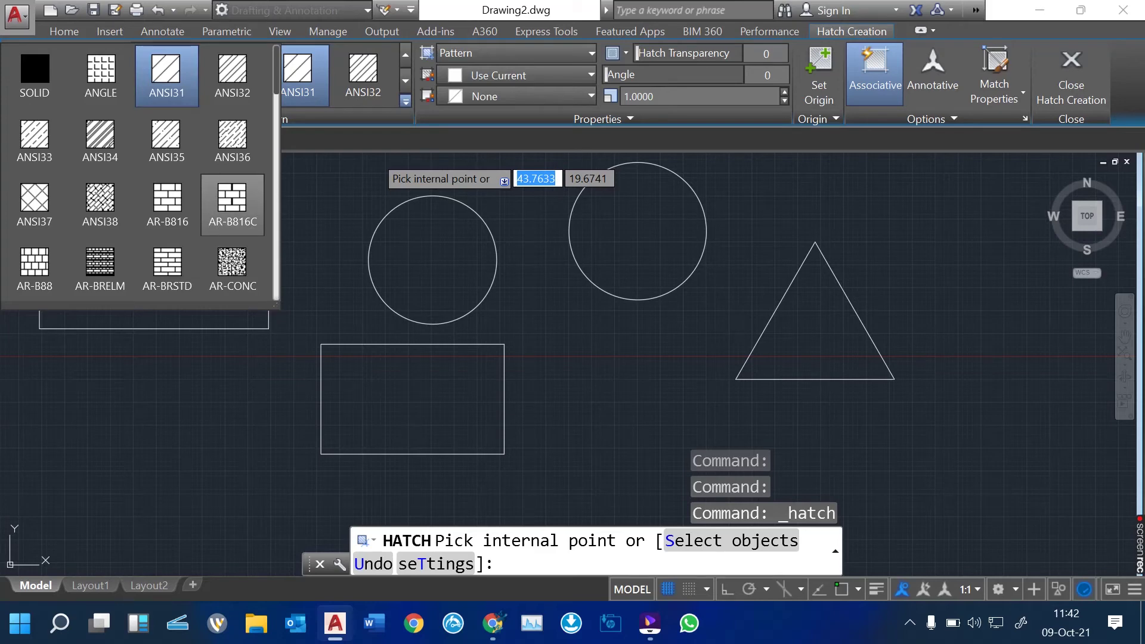
{"action": "left_click", "coordinate": [34, 203]}
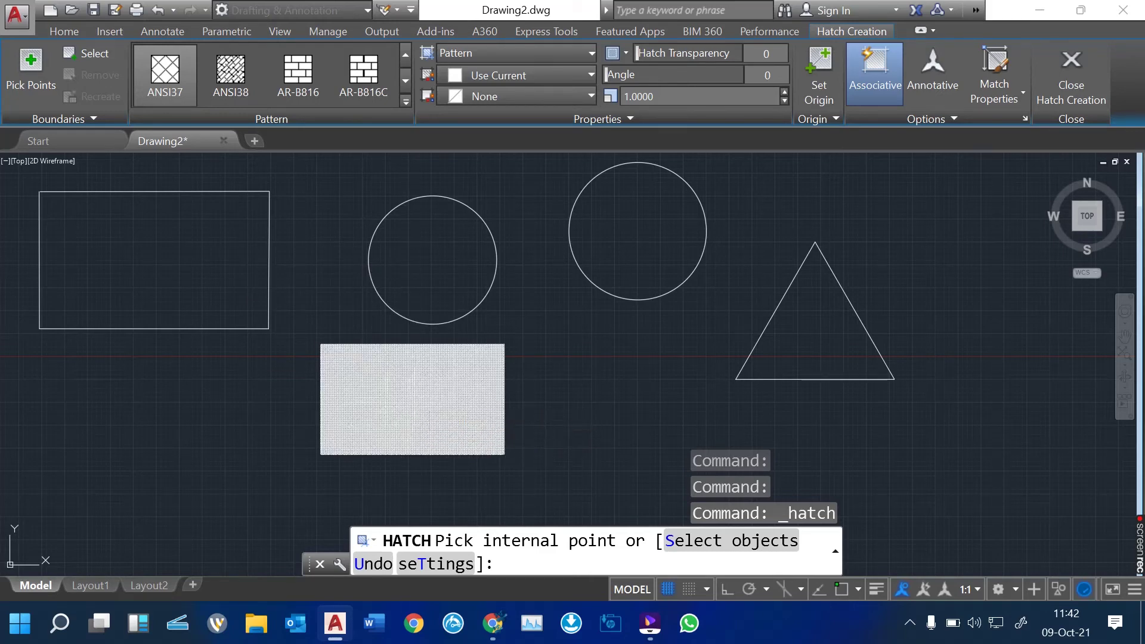
{"action": "left_click", "coordinate": [411, 410]}
{"action": "scroll", "coordinate": [410, 410], "scroll_direction": "up", "scroll_amount": 2}
{"action": "scroll", "coordinate": [409, 411], "scroll_direction": "up", "scroll_amount": 3}
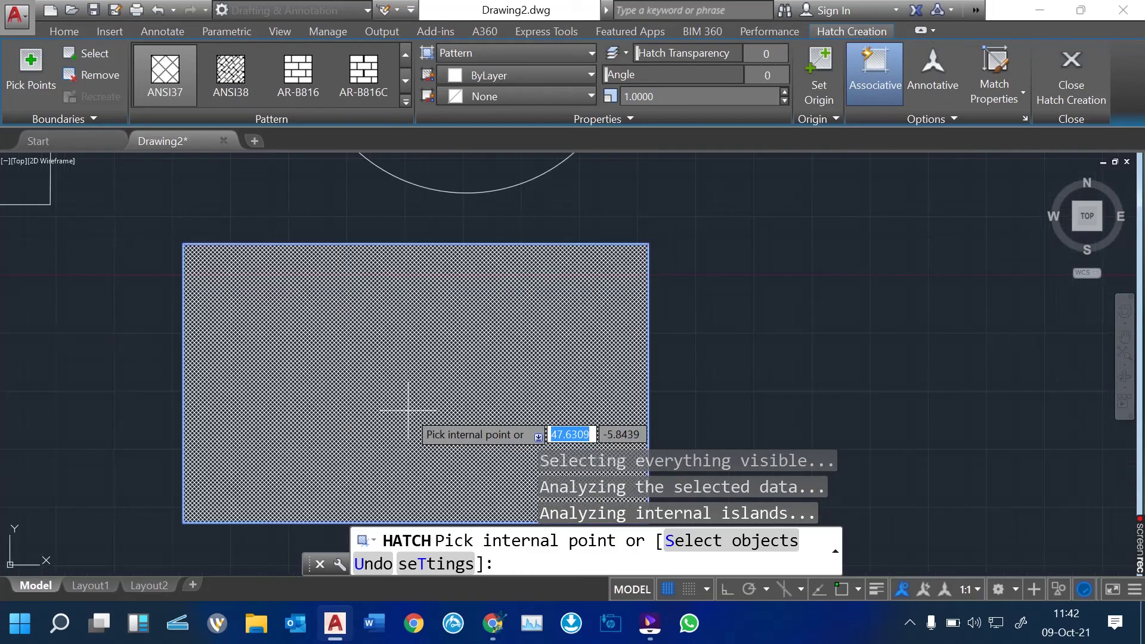
{"action": "scroll", "coordinate": [469, 358], "scroll_direction": "up", "scroll_amount": 1}
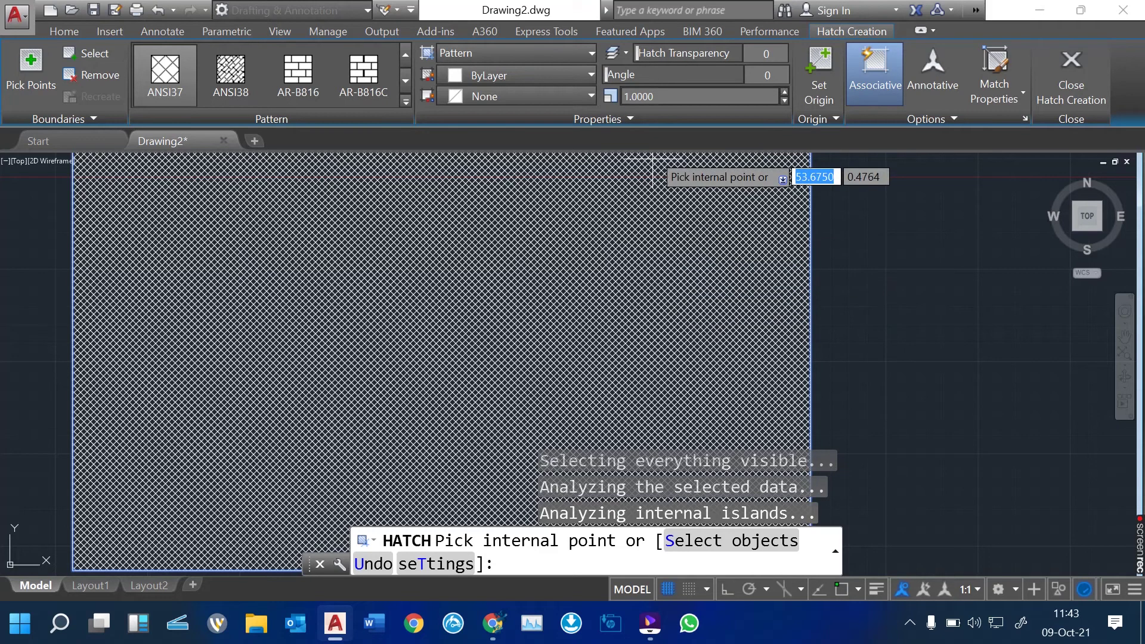
- Set the rectangle's hatch pattern scale to 5 and finish the hatch
{"action": "left_click", "coordinate": [639, 96]}
{"action": "type", "text": "5"}
{"action": "key", "text": "Return"}
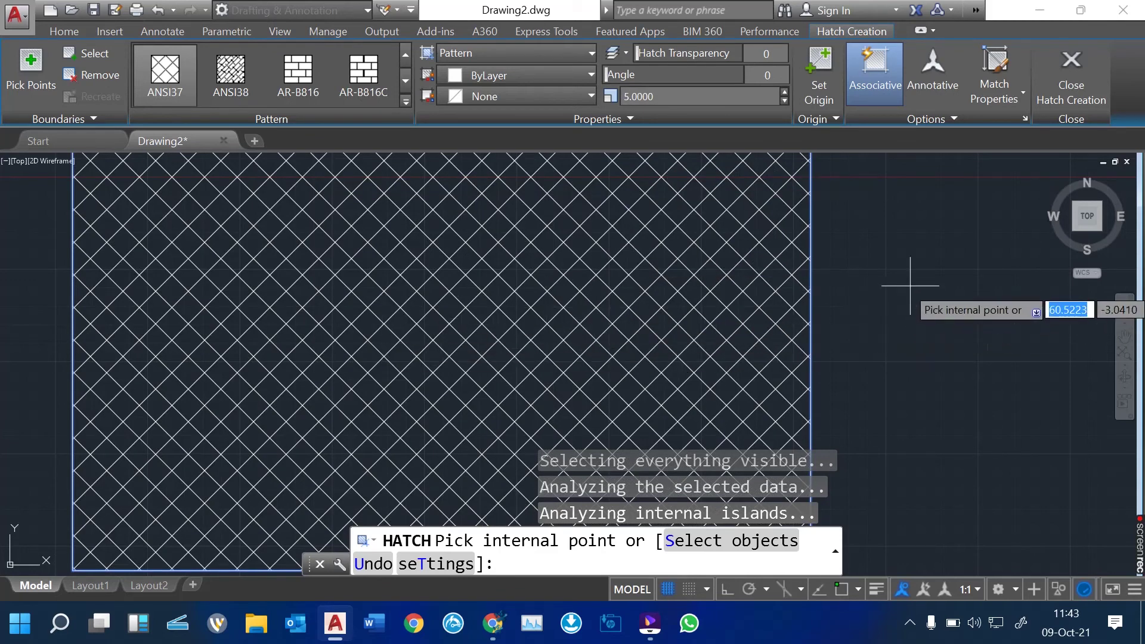
{"action": "key", "text": "Return"}
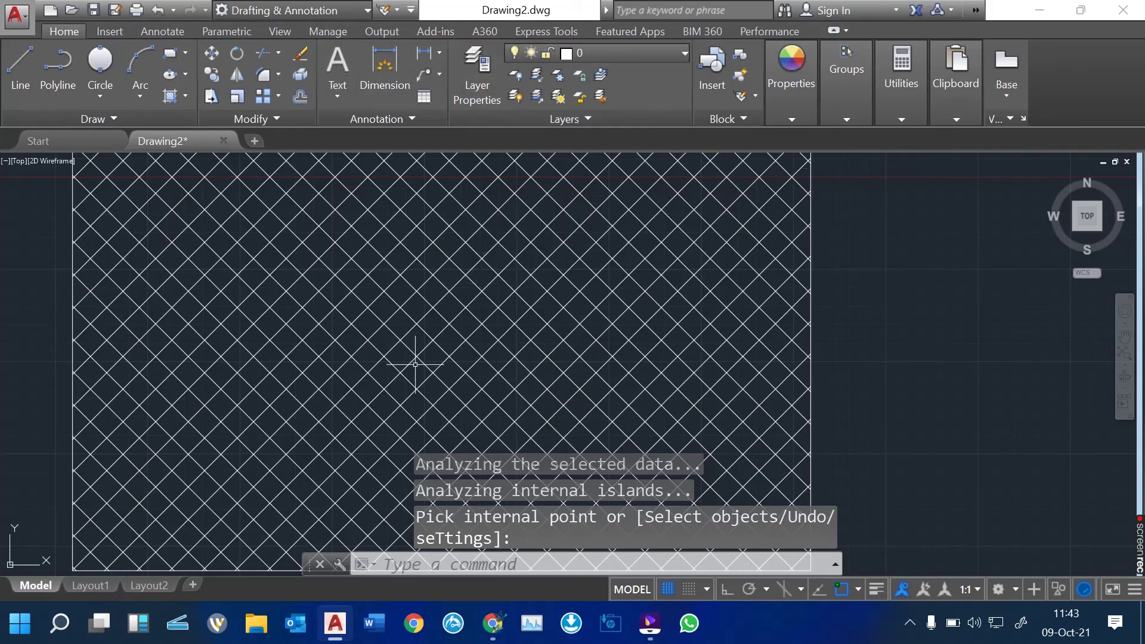
{"action": "scroll", "coordinate": [399, 372], "scroll_direction": "down", "scroll_amount": 5}
{"action": "scroll", "coordinate": [431, 370], "scroll_direction": "down", "scroll_amount": 2}
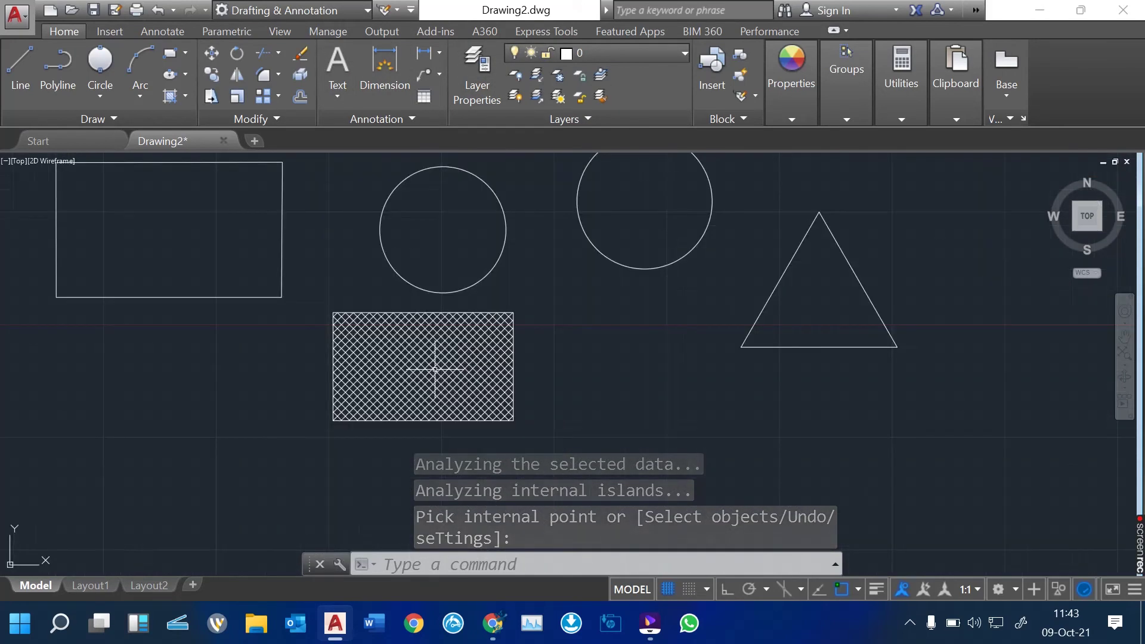
- Hatch the inside of the circle above the hatched rectangle with the BRICK pattern
{"action": "scroll", "coordinate": [524, 185], "scroll_direction": "up", "scroll_amount": 5}
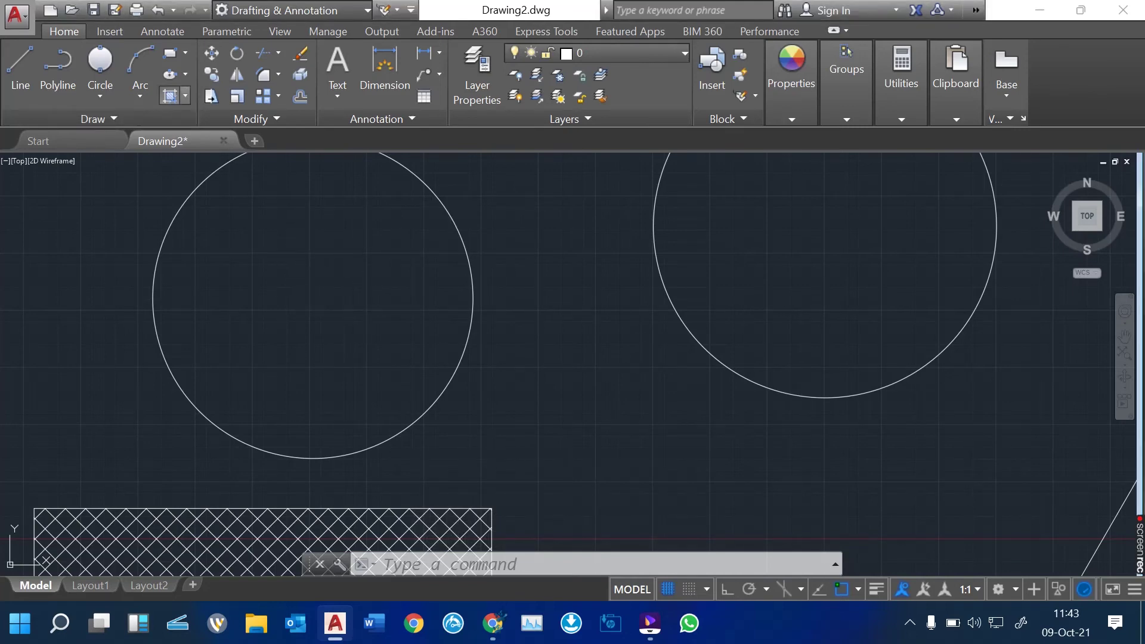
{"action": "left_click", "coordinate": [185, 96]}
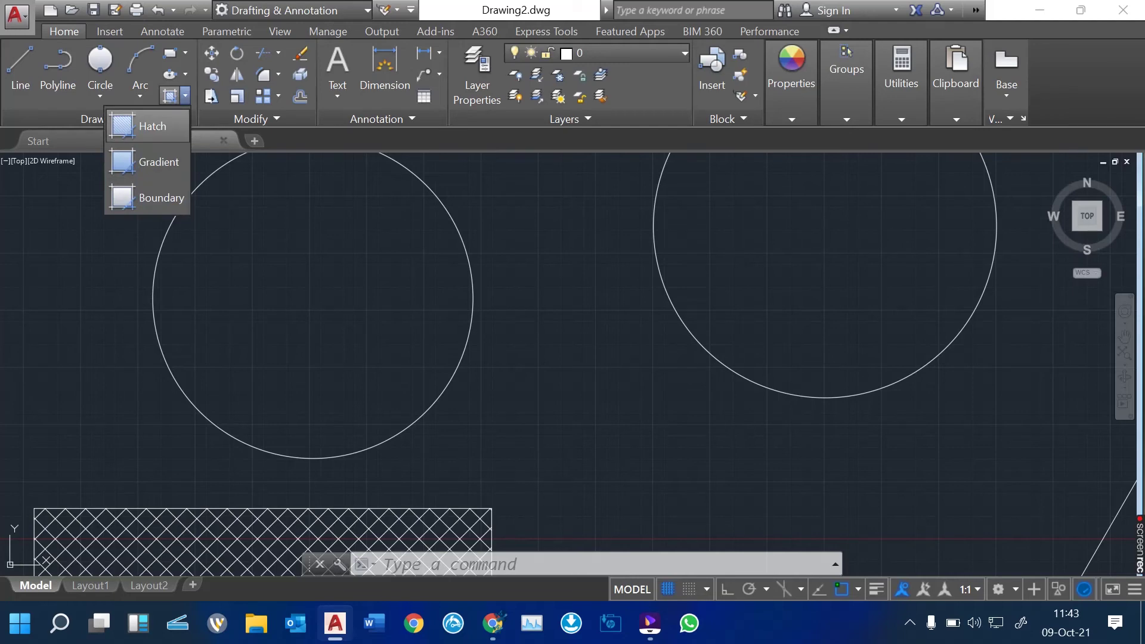
{"action": "left_click", "coordinate": [149, 122]}
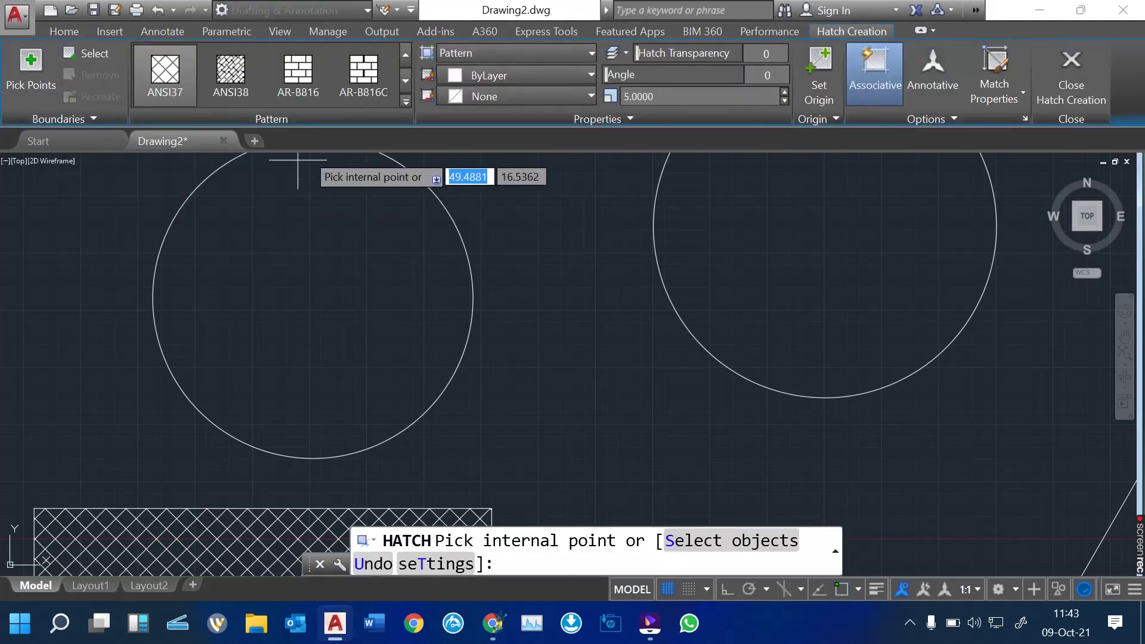
{"action": "left_click", "coordinate": [406, 101]}
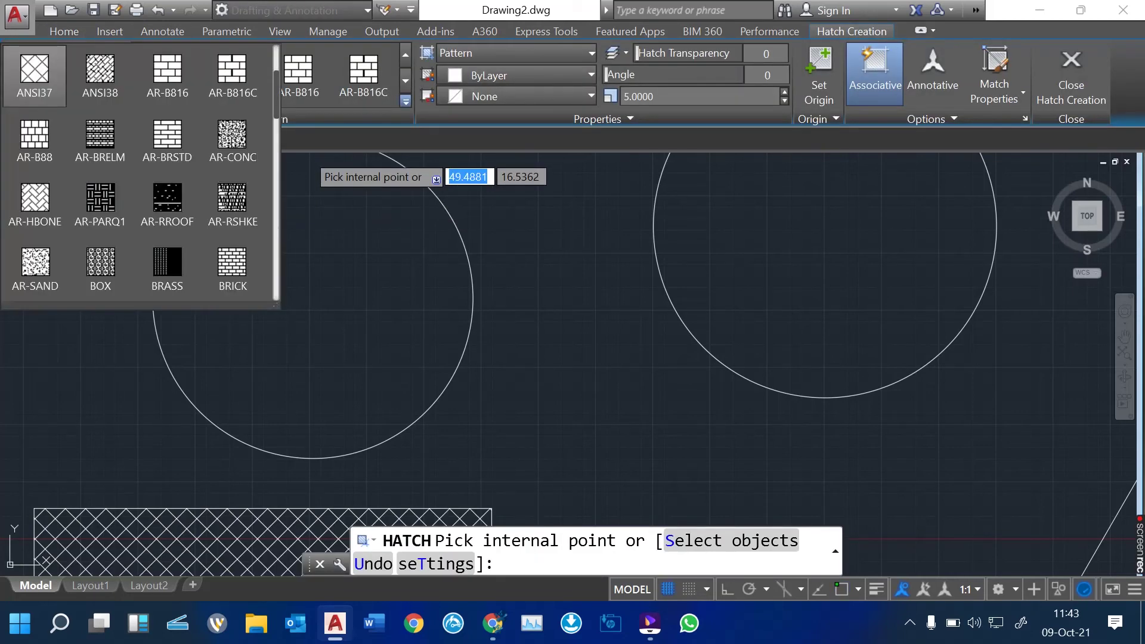
{"action": "left_click", "coordinate": [232, 265]}
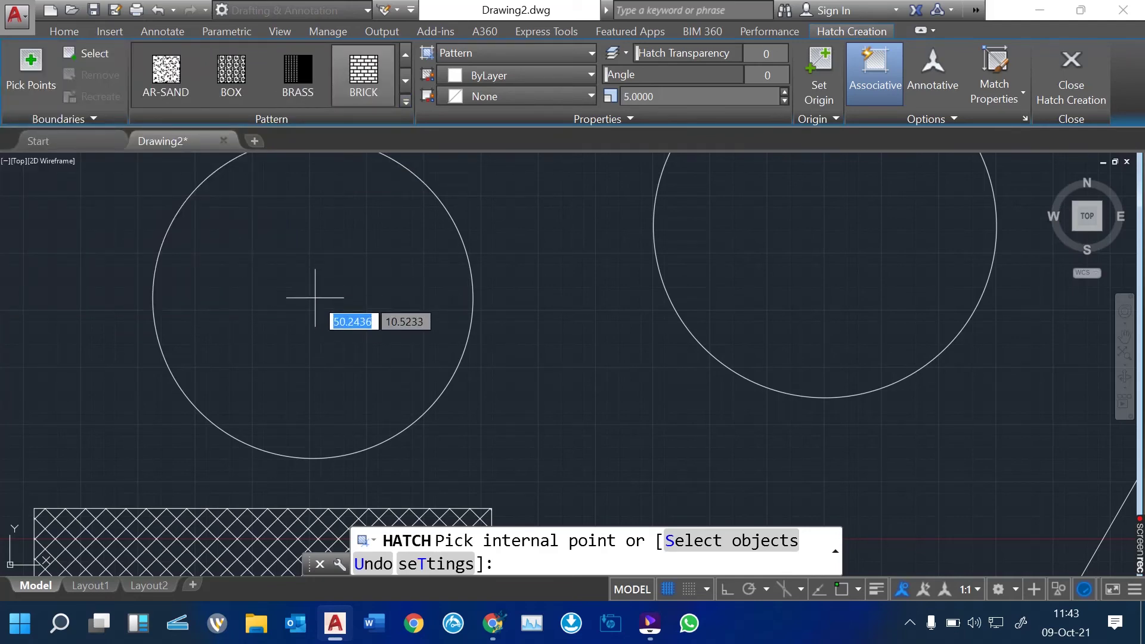
{"action": "left_click", "coordinate": [312, 295]}
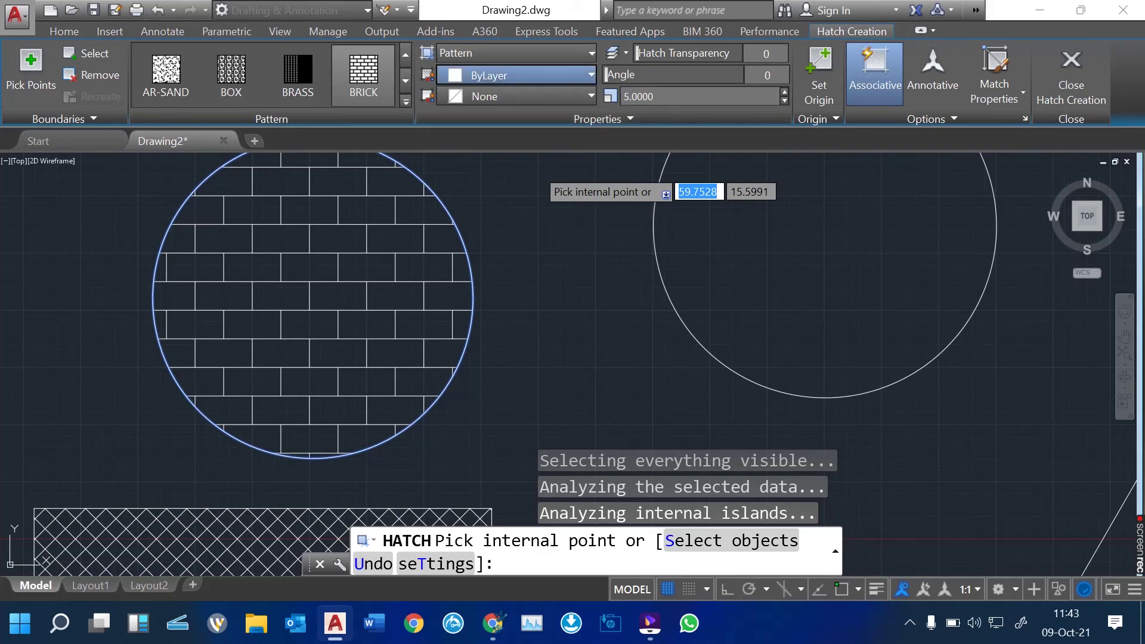
- Give the circle's brick hatch the red colour 205,32,39 and the light blue background 173,221,247, and finish the hatch
{"action": "left_click", "coordinate": [512, 75]}
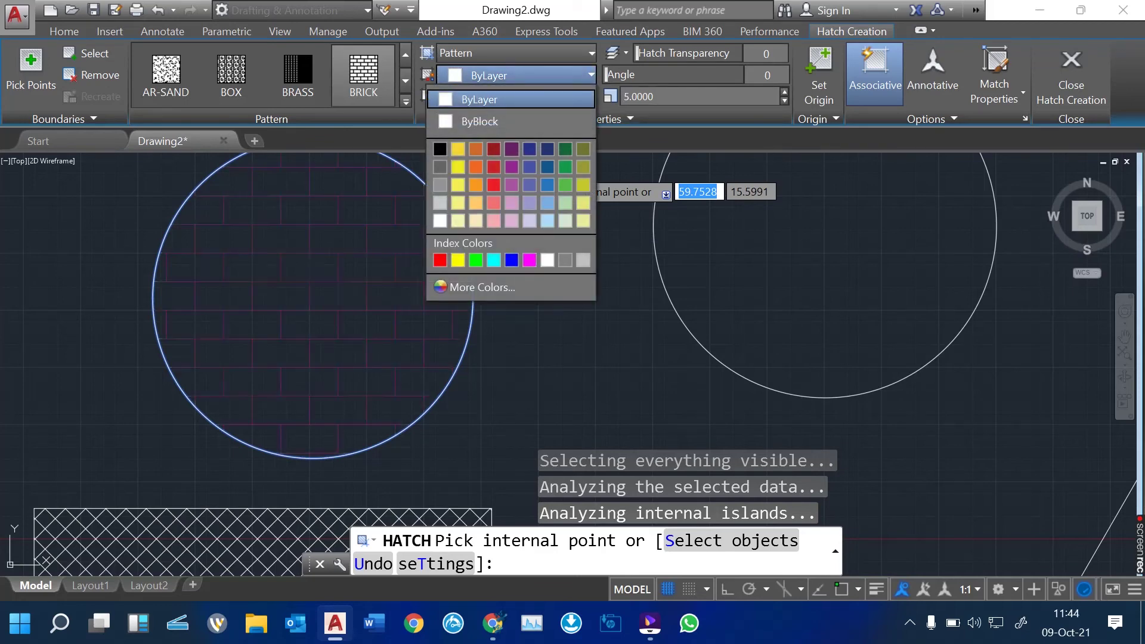
{"action": "left_click", "coordinate": [493, 167]}
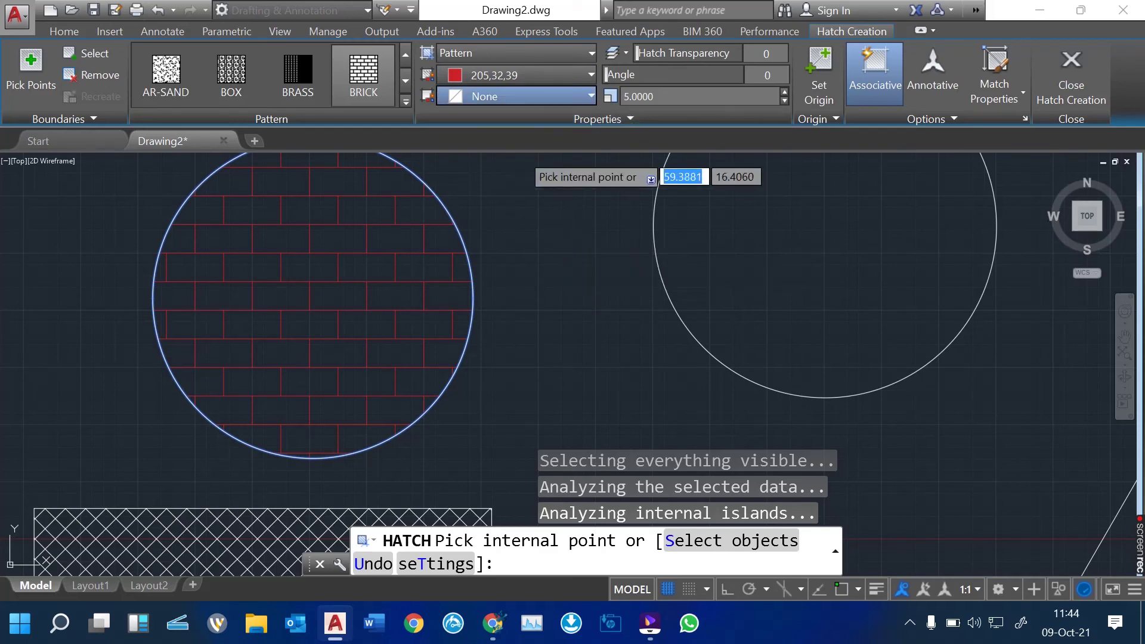
{"action": "left_click", "coordinate": [512, 96]}
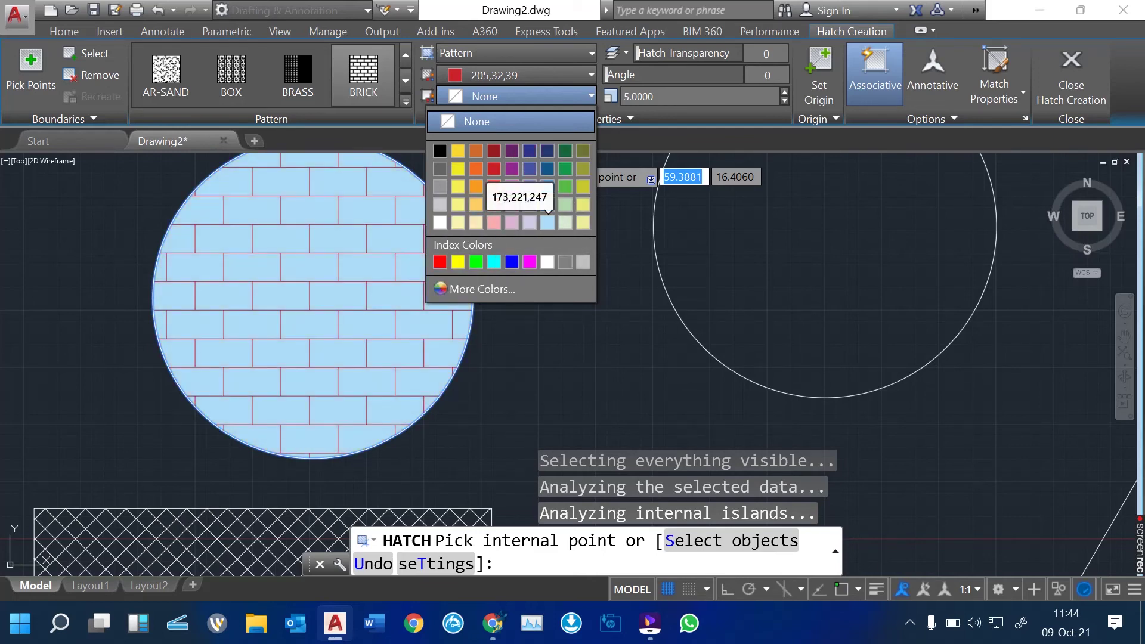
{"action": "left_click", "coordinate": [547, 222]}
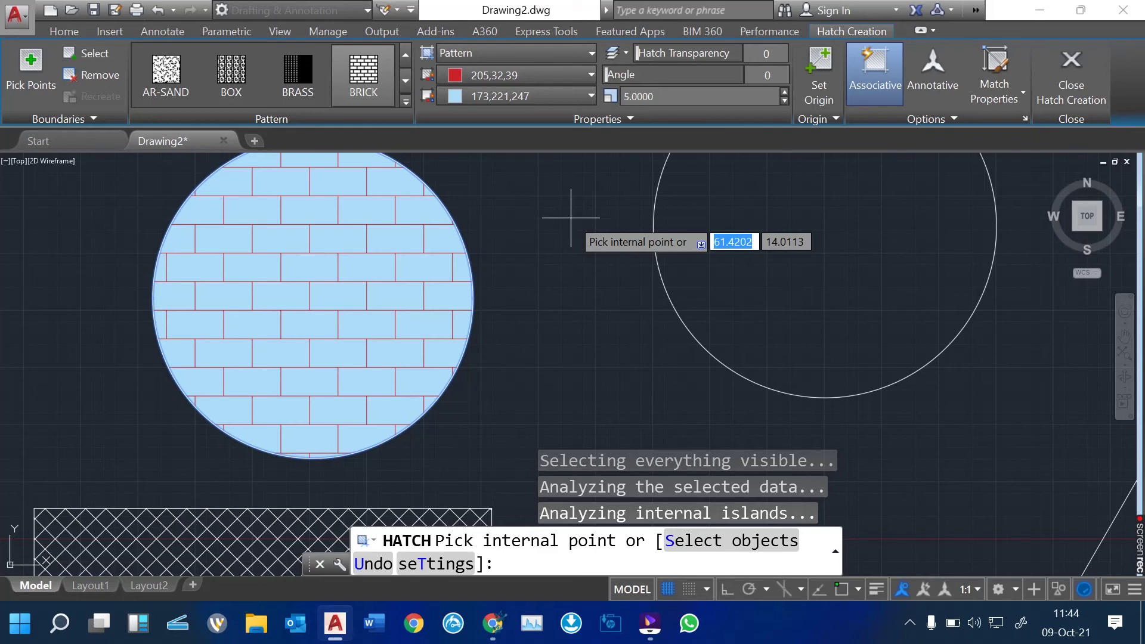
{"action": "key", "text": "Return"}
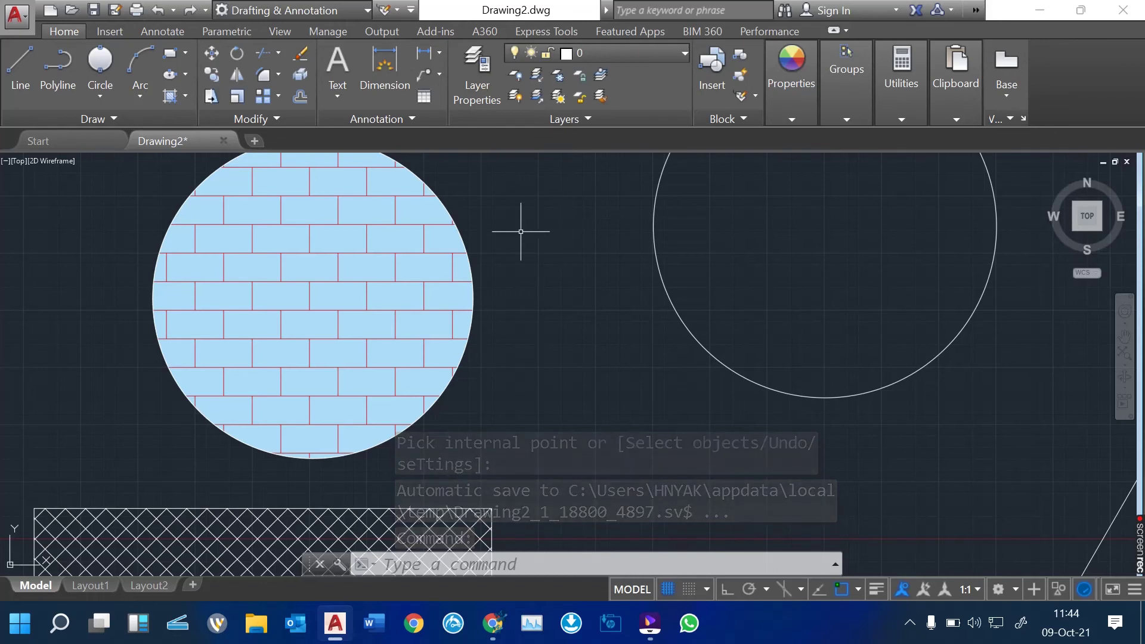
- Fill the 2-Point circle with a GR_LINEAR gradient from green 19,155,72 to yellow
{"action": "scroll", "coordinate": [520, 231], "scroll_direction": "down", "scroll_amount": 5}
{"action": "scroll", "coordinate": [521, 231], "scroll_direction": "up", "scroll_amount": 5}
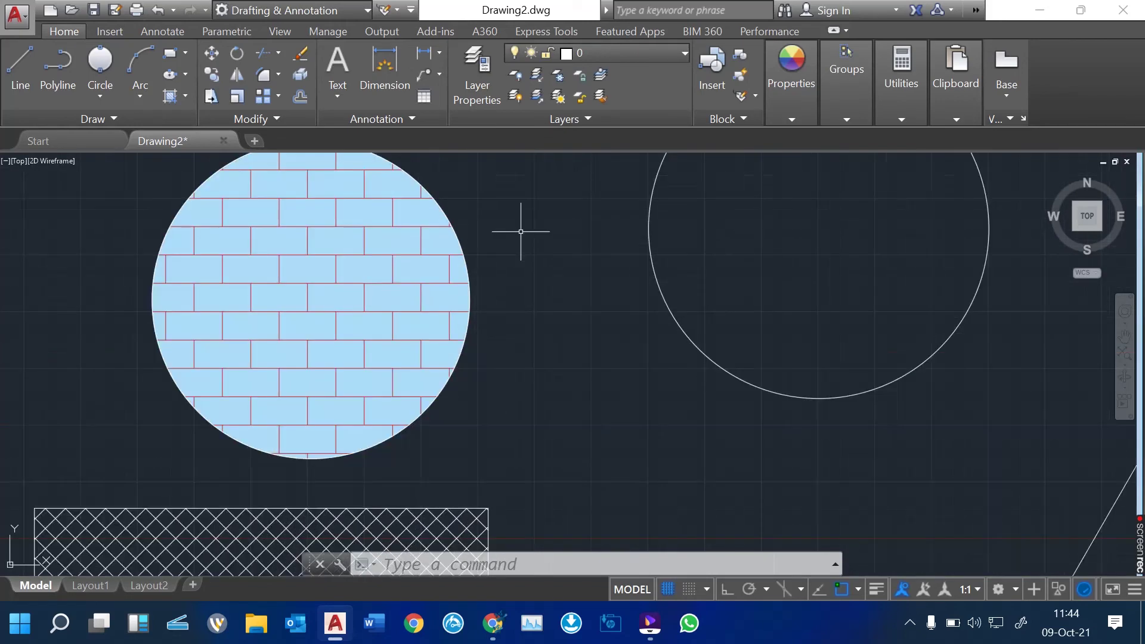
{"action": "scroll", "coordinate": [521, 231], "scroll_direction": "down", "scroll_amount": 4}
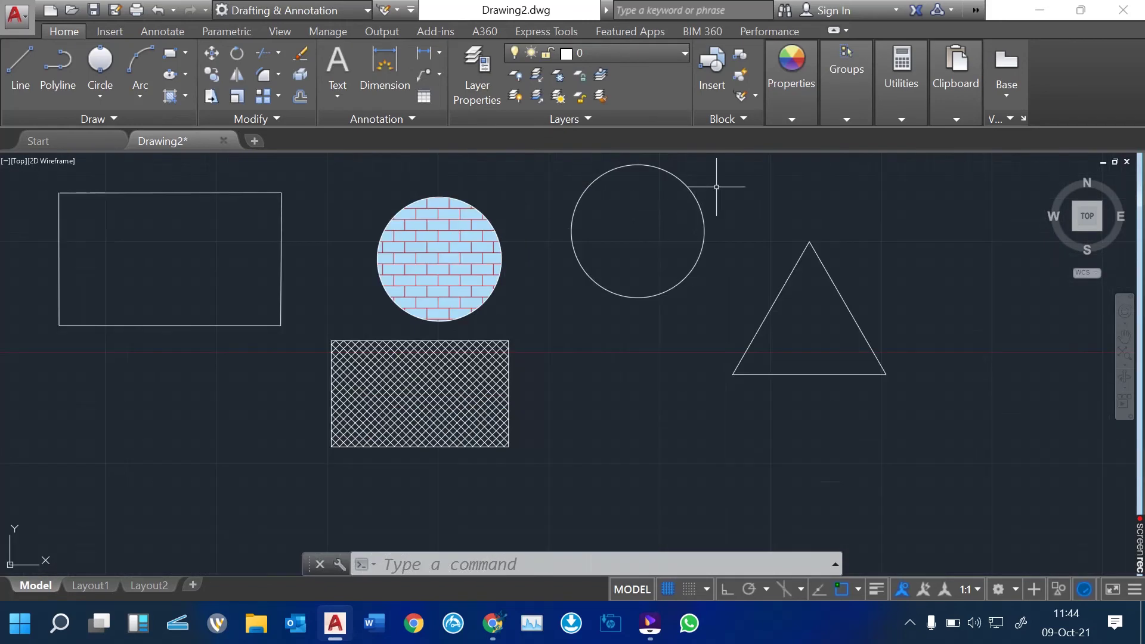
{"action": "scroll", "coordinate": [716, 186], "scroll_direction": "up", "scroll_amount": 2}
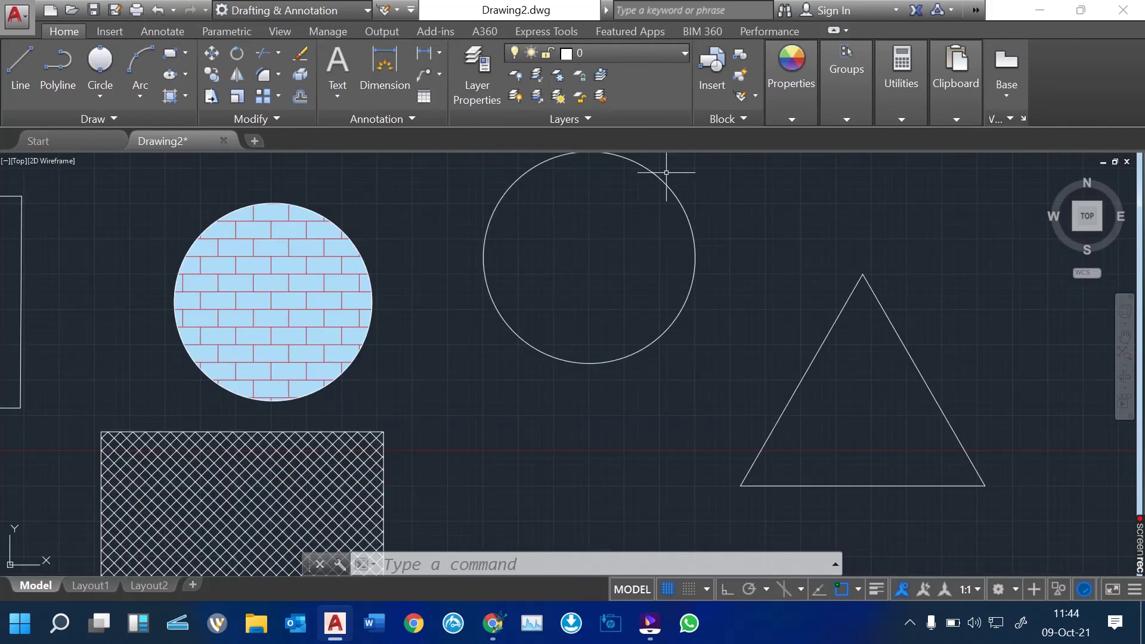
{"action": "left_click", "coordinate": [186, 95]}
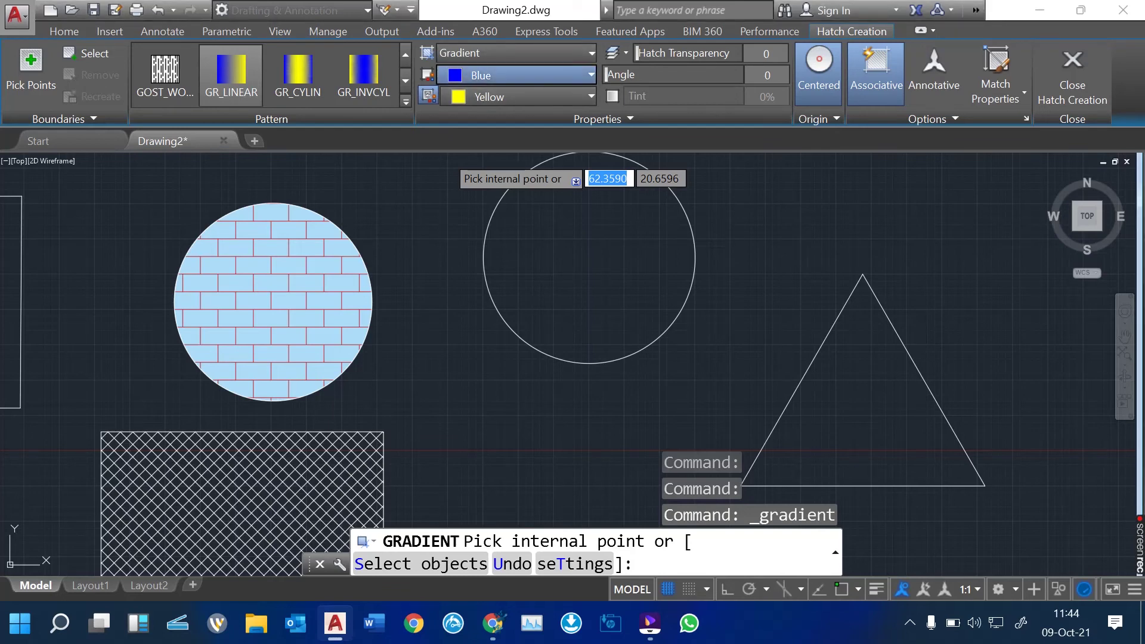
{"action": "left_click", "coordinate": [514, 75]}
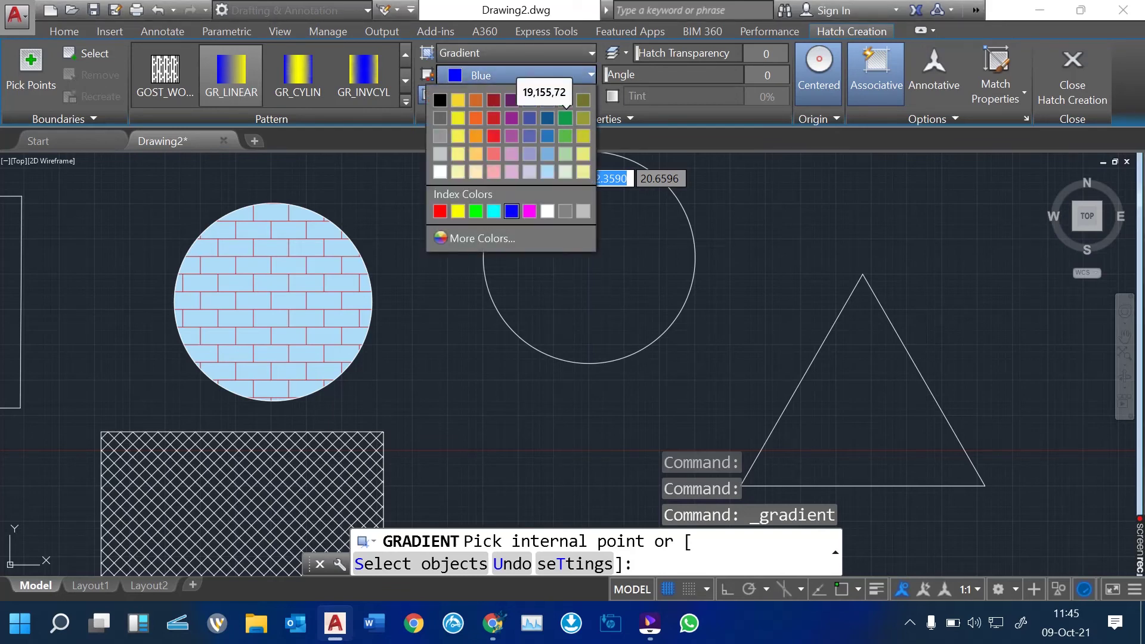
{"action": "left_click", "coordinate": [564, 118]}
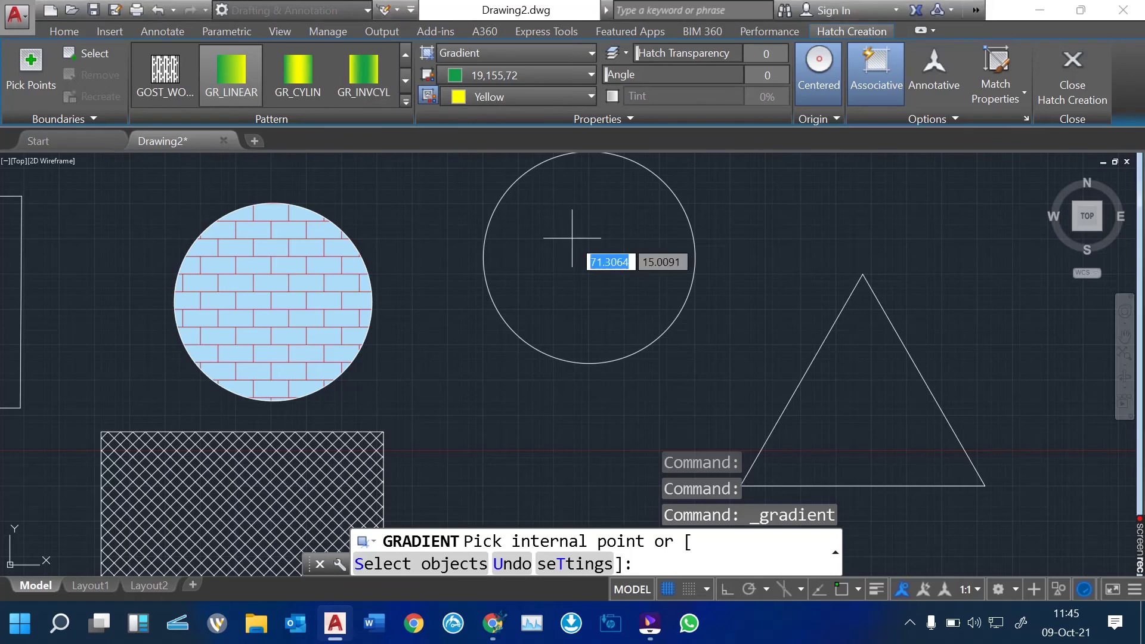
{"action": "left_click", "coordinate": [589, 253]}
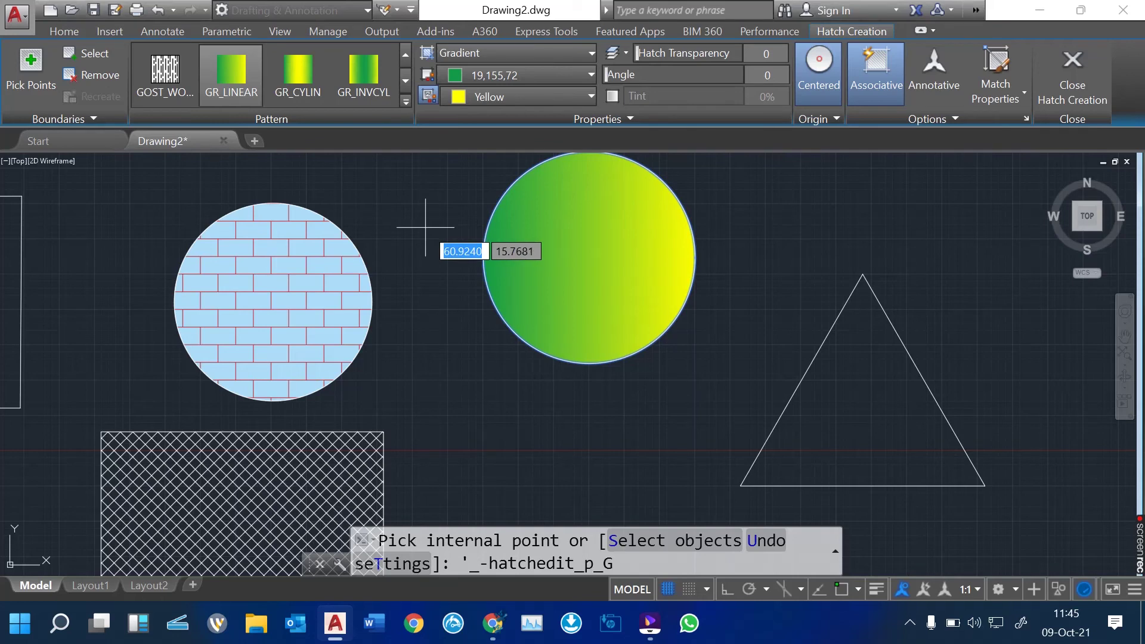
{"action": "key", "text": "Return"}
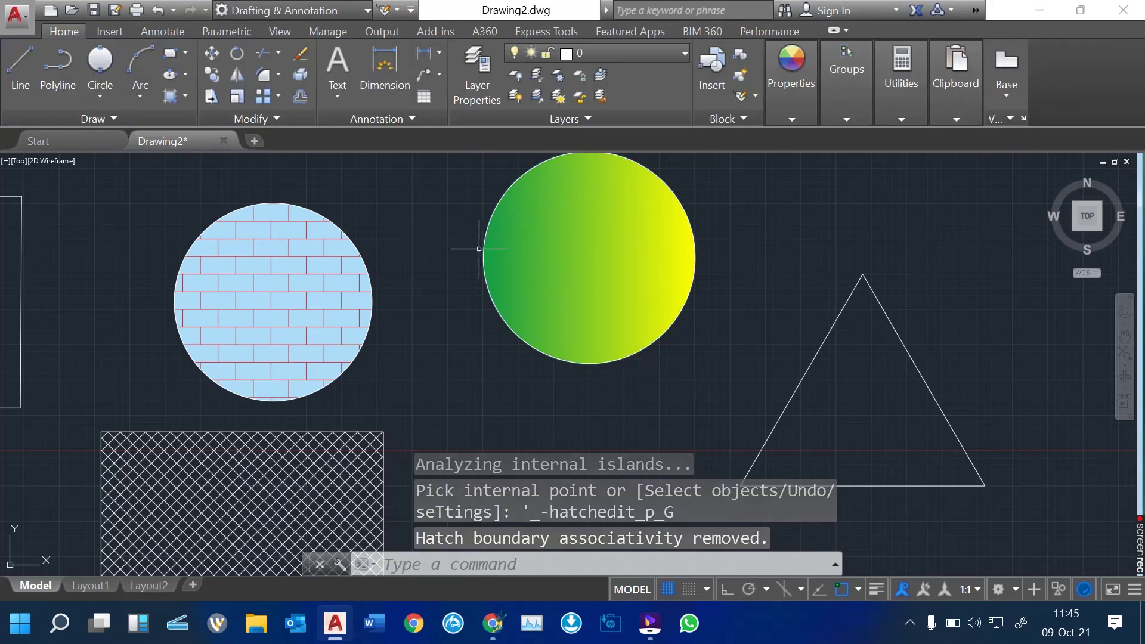
{"action": "scroll", "coordinate": [480, 249], "scroll_direction": "down", "scroll_amount": 3}
{"action": "scroll", "coordinate": [480, 248], "scroll_direction": "down", "scroll_amount": 2}
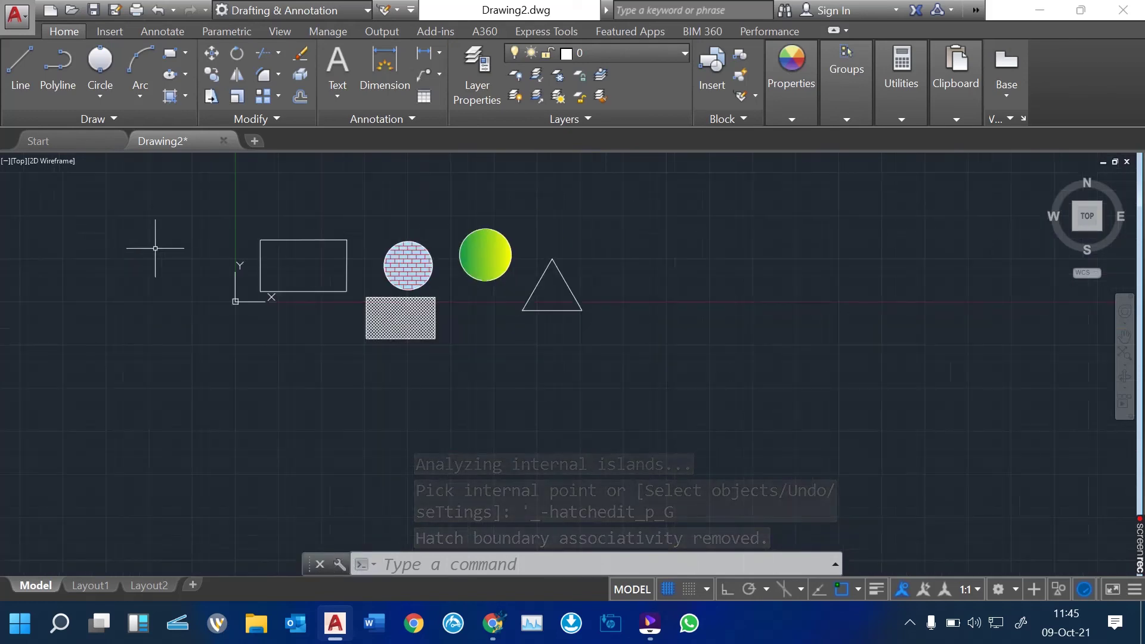
- Examine whether the edges of the rectangle drawn from separate lines meet at its upper-left corner
{"action": "scroll", "coordinate": [310, 217], "scroll_direction": "up", "scroll_amount": 5}
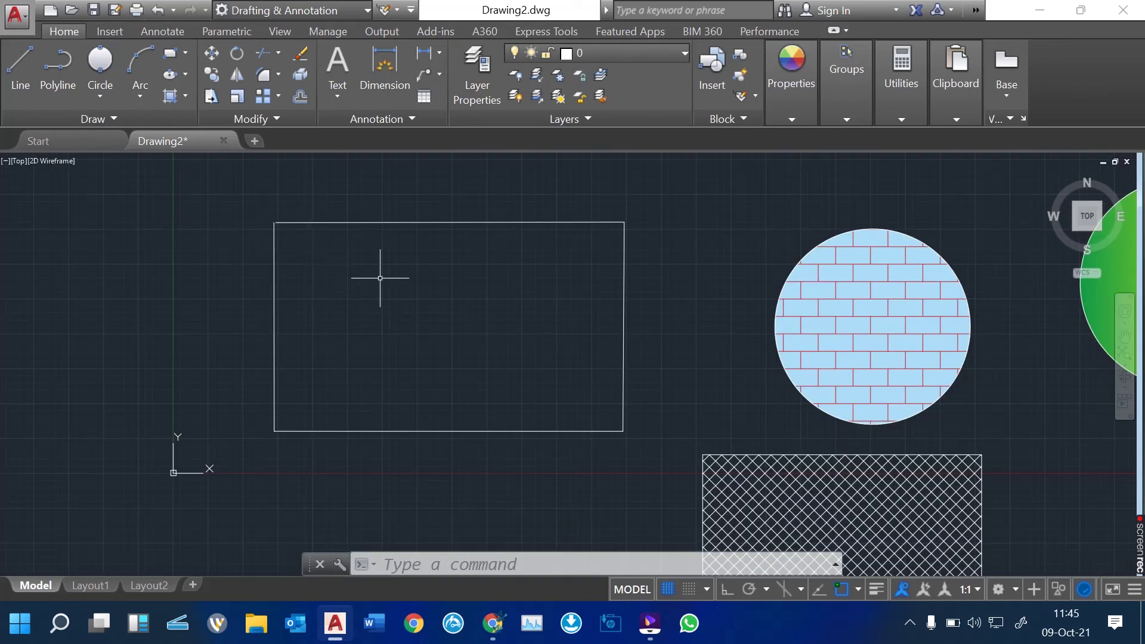
{"action": "scroll", "coordinate": [396, 280], "scroll_direction": "up", "scroll_amount": 2}
{"action": "scroll", "coordinate": [398, 282], "scroll_direction": "down", "scroll_amount": 2}
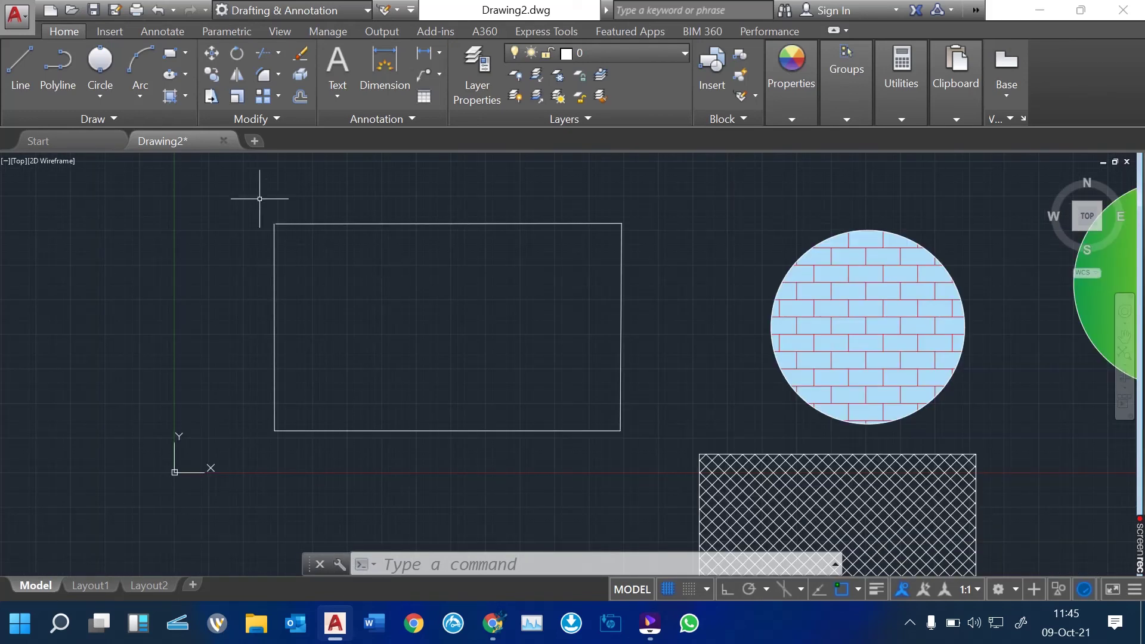
{"action": "scroll", "coordinate": [259, 199], "scroll_direction": "up", "scroll_amount": 6}
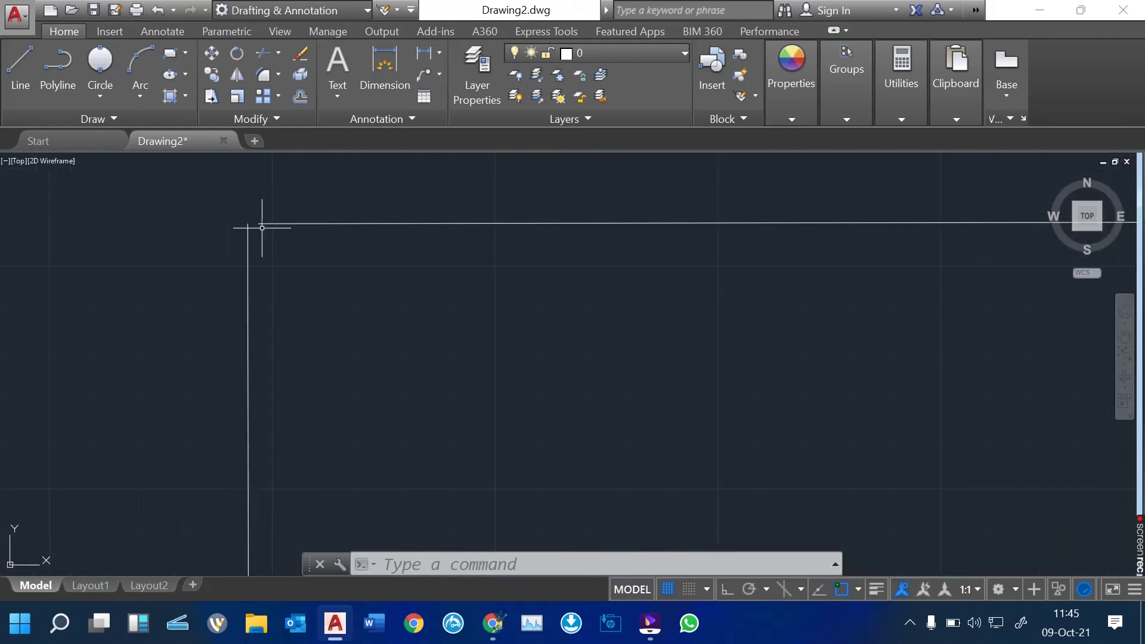
{"action": "scroll", "coordinate": [257, 217], "scroll_direction": "down", "scroll_amount": 3}
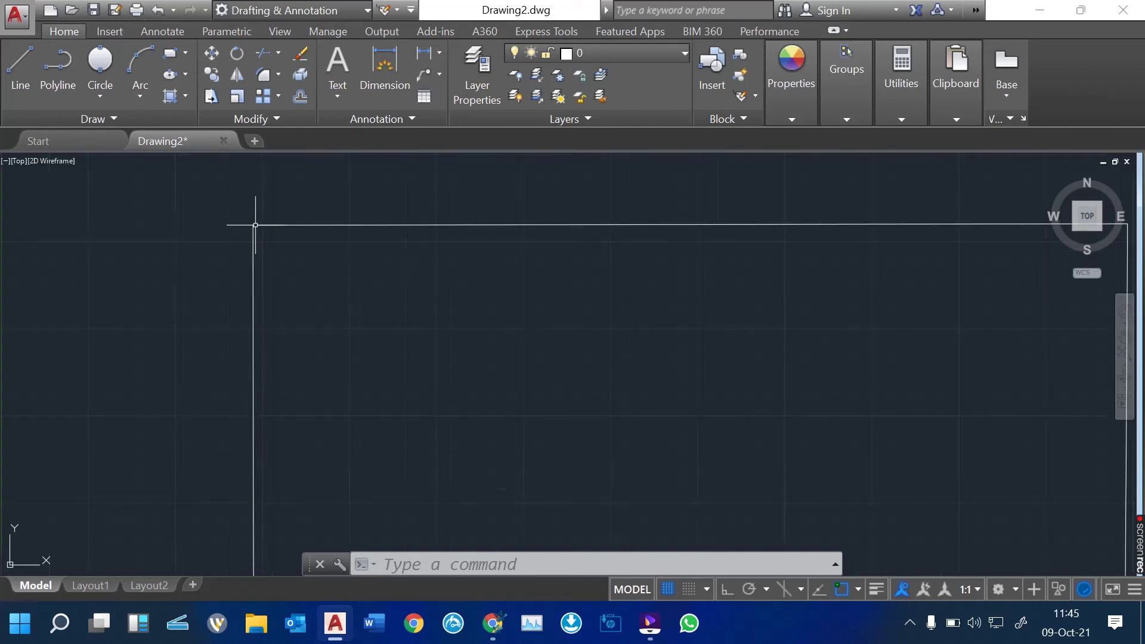
{"action": "scroll", "coordinate": [314, 230], "scroll_direction": "down", "scroll_amount": 2}
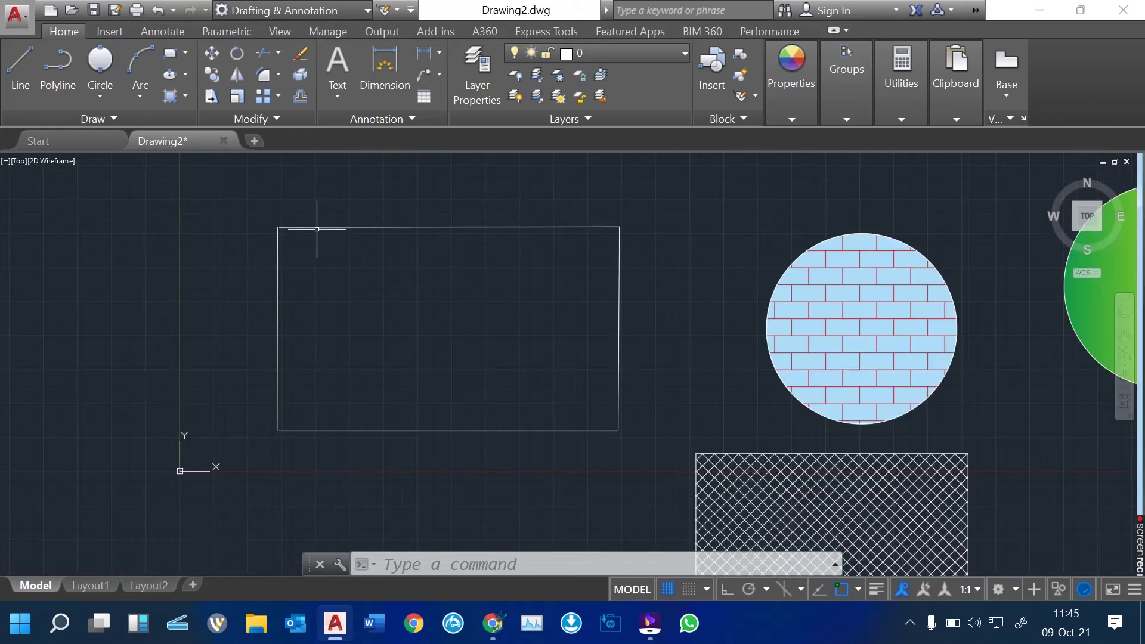
{"action": "scroll", "coordinate": [411, 307], "scroll_direction": "up", "scroll_amount": 2}
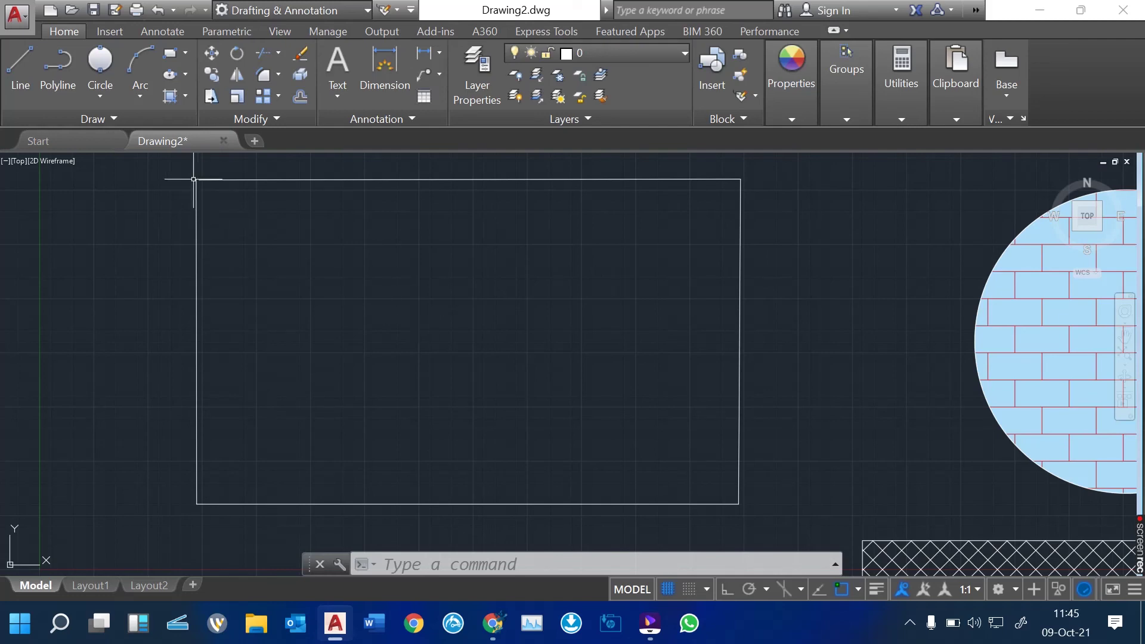
{"action": "scroll", "coordinate": [197, 179], "scroll_direction": "up", "scroll_amount": 2}
{"action": "scroll", "coordinate": [227, 209], "scroll_direction": "down", "scroll_amount": 2}
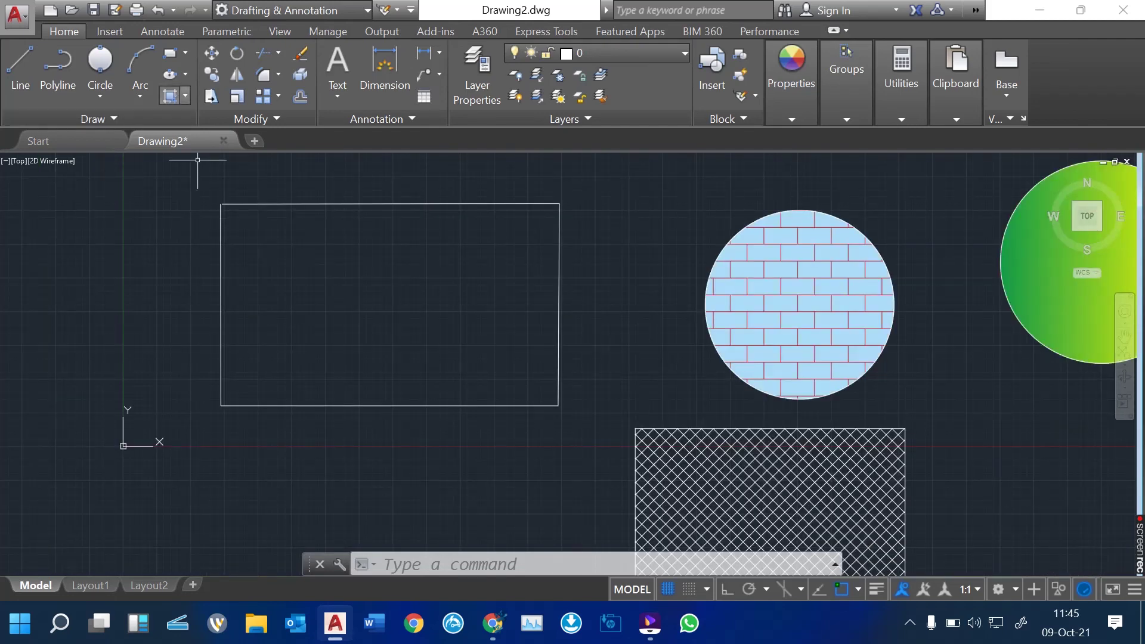
- Try to hatch the inside of the rectangle drawn from separate lines with the ANSI38 pattern, and end the hatch command
{"action": "left_click", "coordinate": [185, 96]}
{"action": "left_click", "coordinate": [149, 125]}
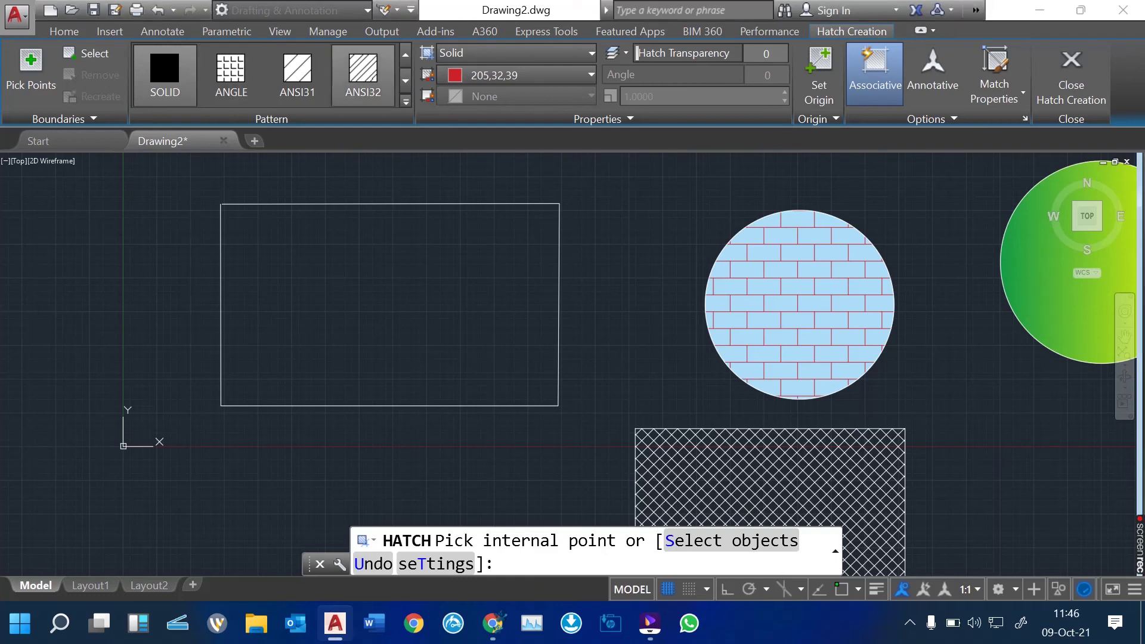
{"action": "left_click", "coordinate": [406, 102]}
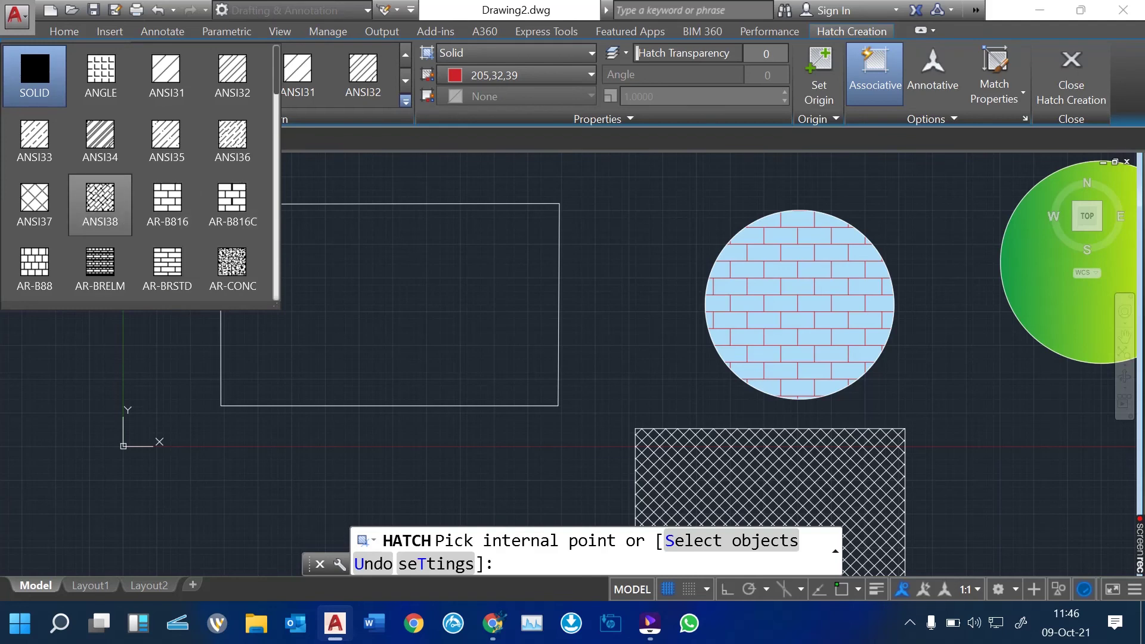
{"action": "left_click", "coordinate": [100, 200]}
{"action": "left_click", "coordinate": [381, 279]}
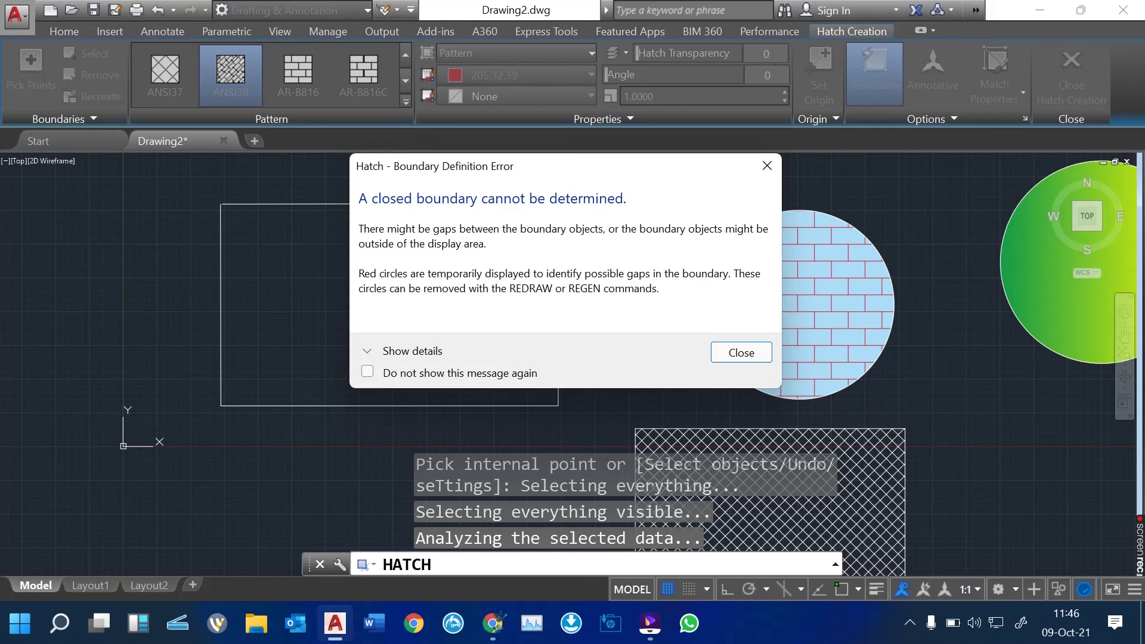
{"action": "left_click", "coordinate": [741, 352]}
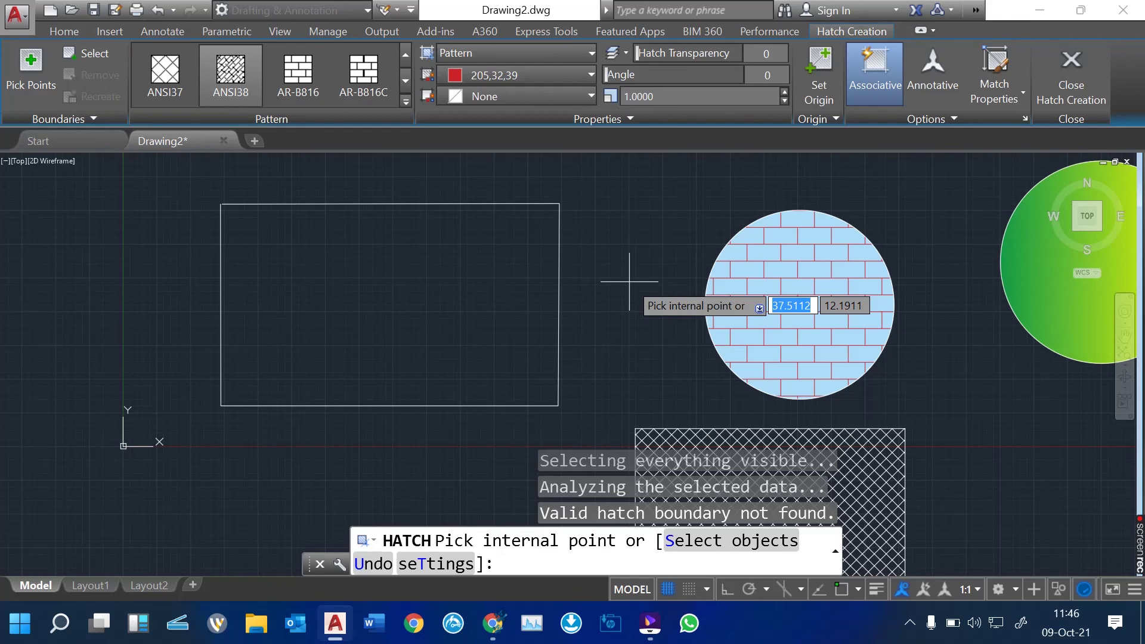
{"action": "key", "text": "Return"}
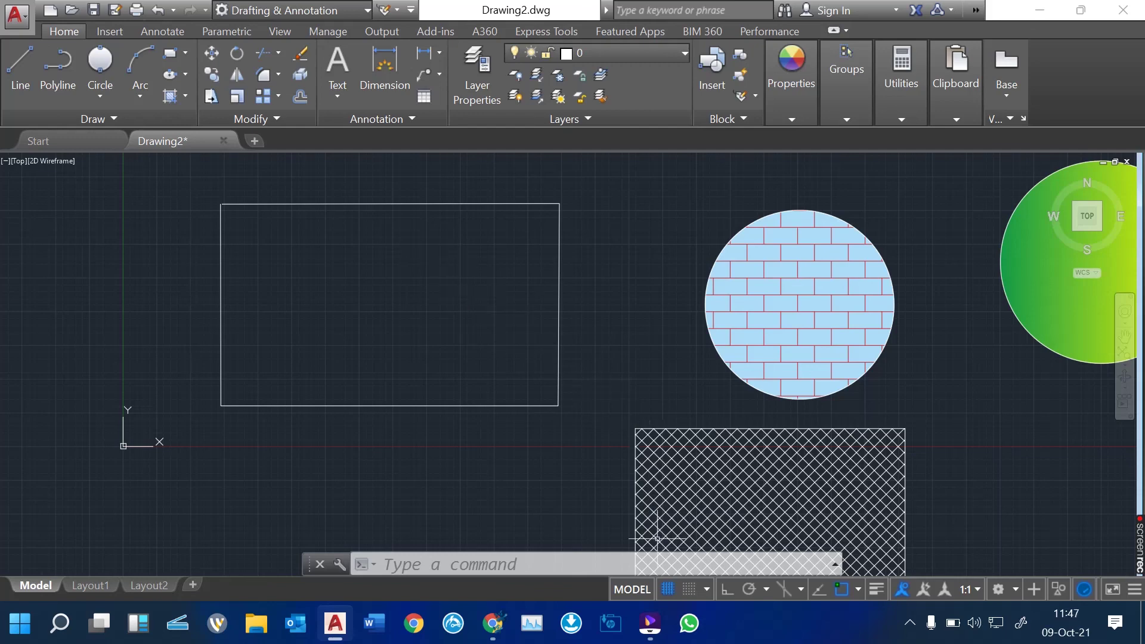
{"action": "left_click", "coordinate": [650, 623]}
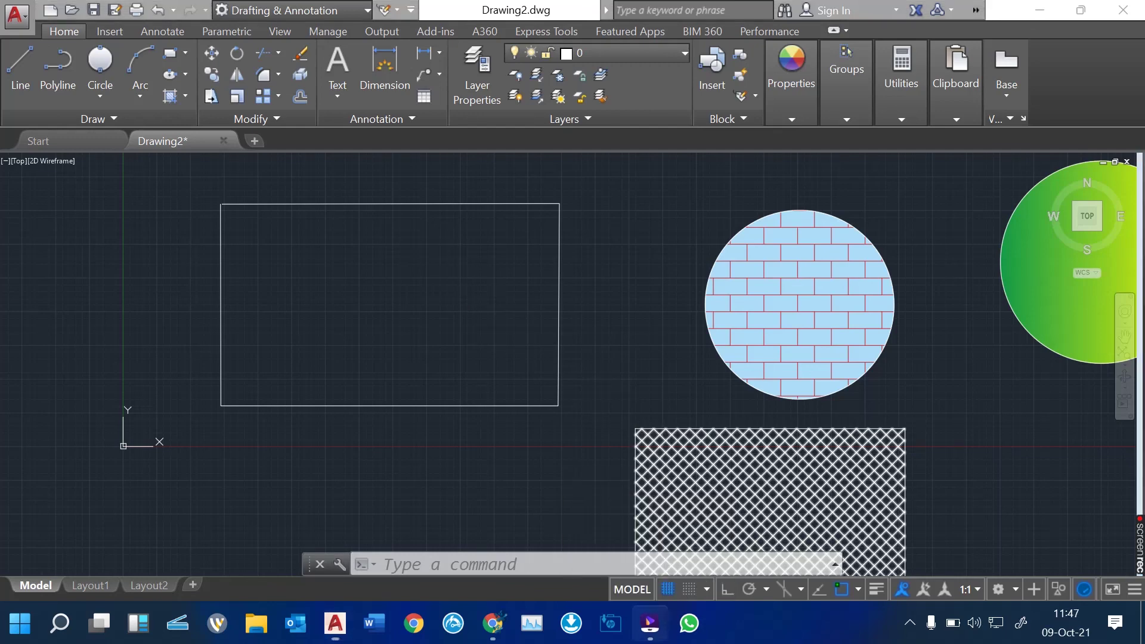